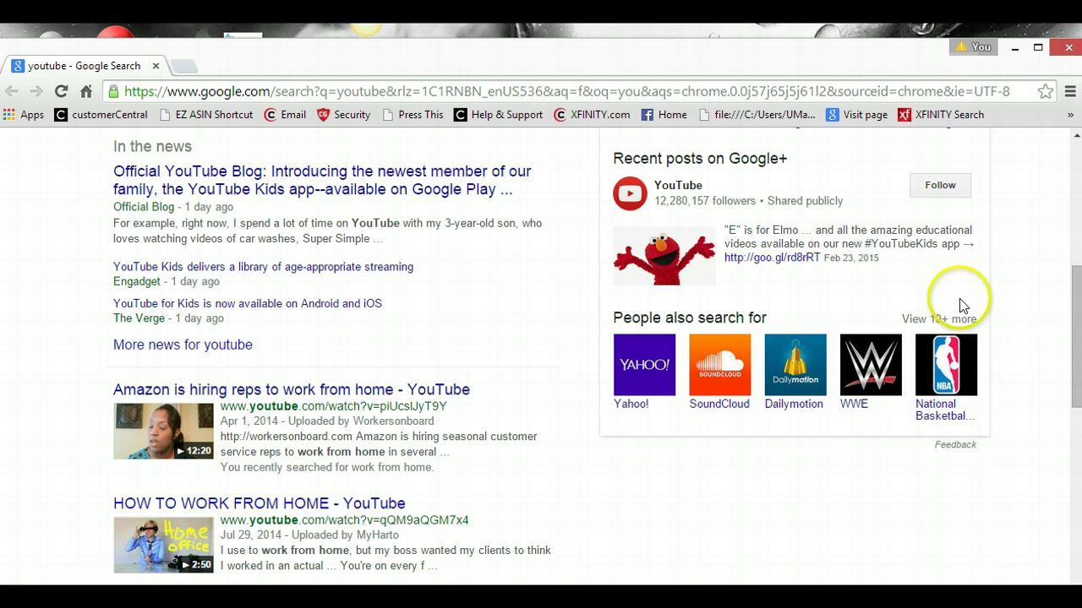
Step: Replace the 'youtube' query with 'jing' and run the Google search
{"action": "left_click_drag", "start_coordinate": [1077, 356], "coordinate": [1055, 234]}
{"action": "left_click_drag", "start_coordinate": [629, 334], "coordinate": [407, 392]}
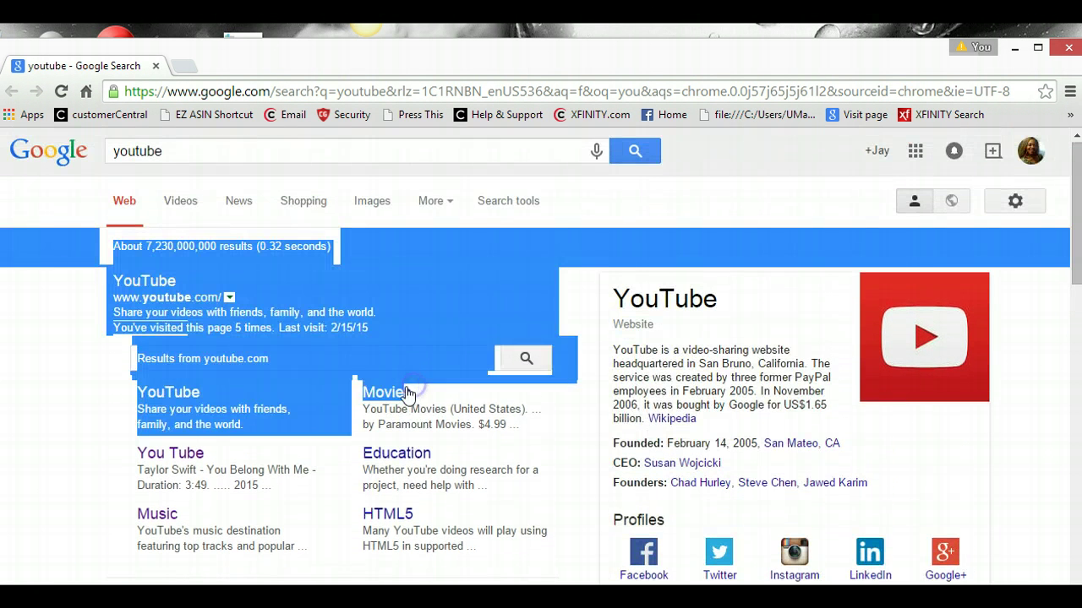
{"action": "left_click", "coordinate": [208, 147]}
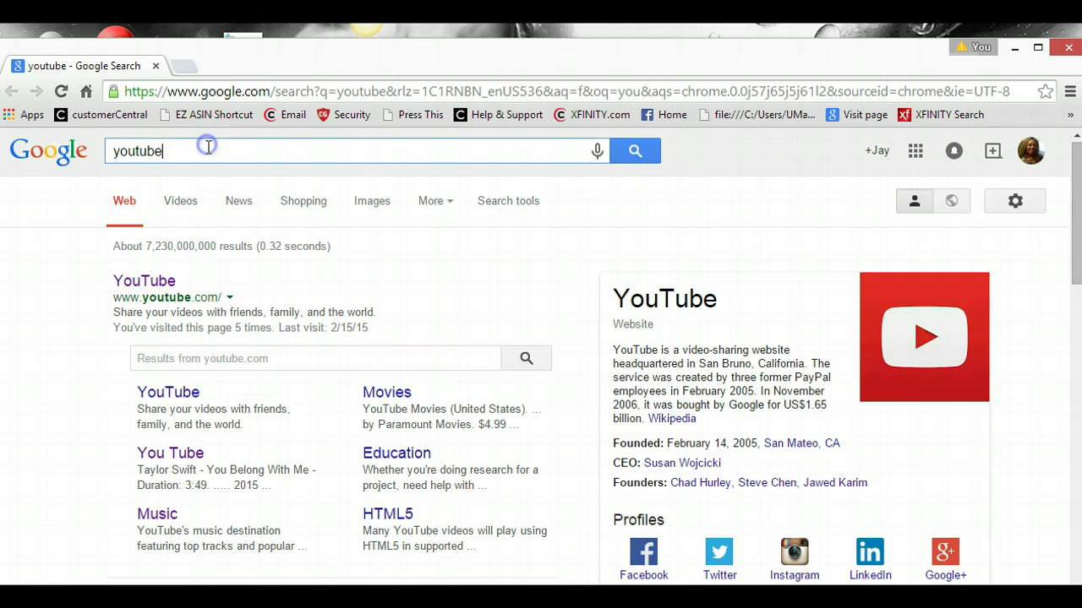
{"action": "double_click", "coordinate": [135, 148]}
{"action": "type", "text": "ji"}
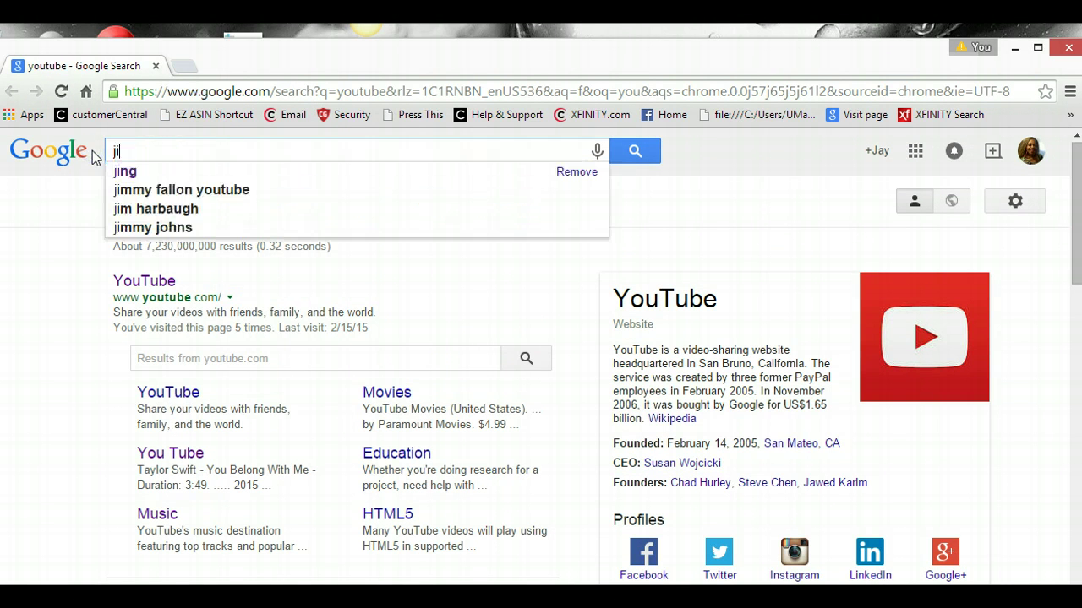
{"action": "type", "text": "ng"}
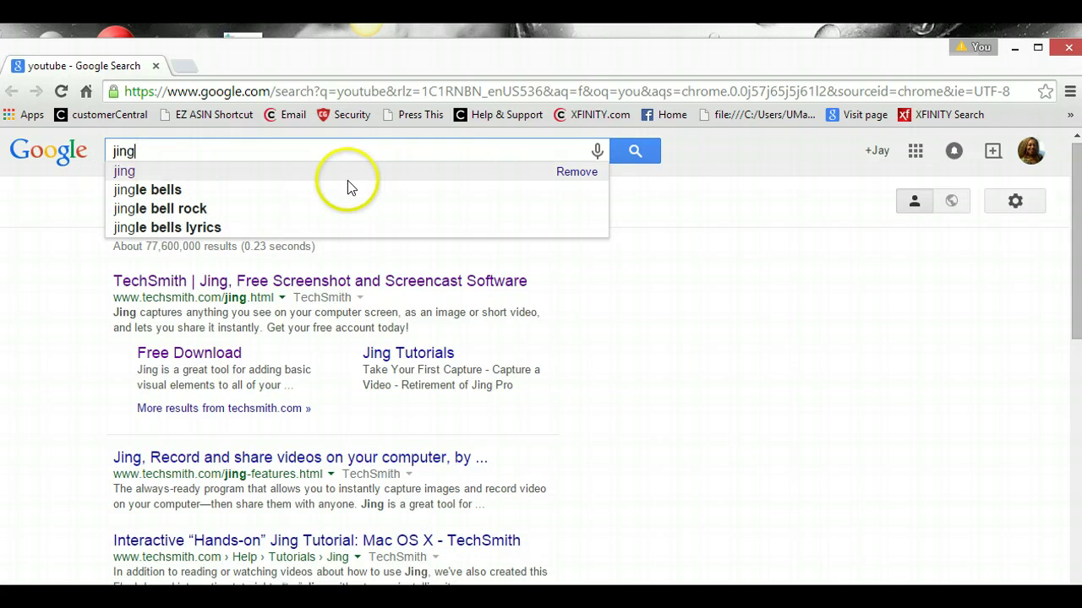
{"action": "left_click", "coordinate": [634, 152]}
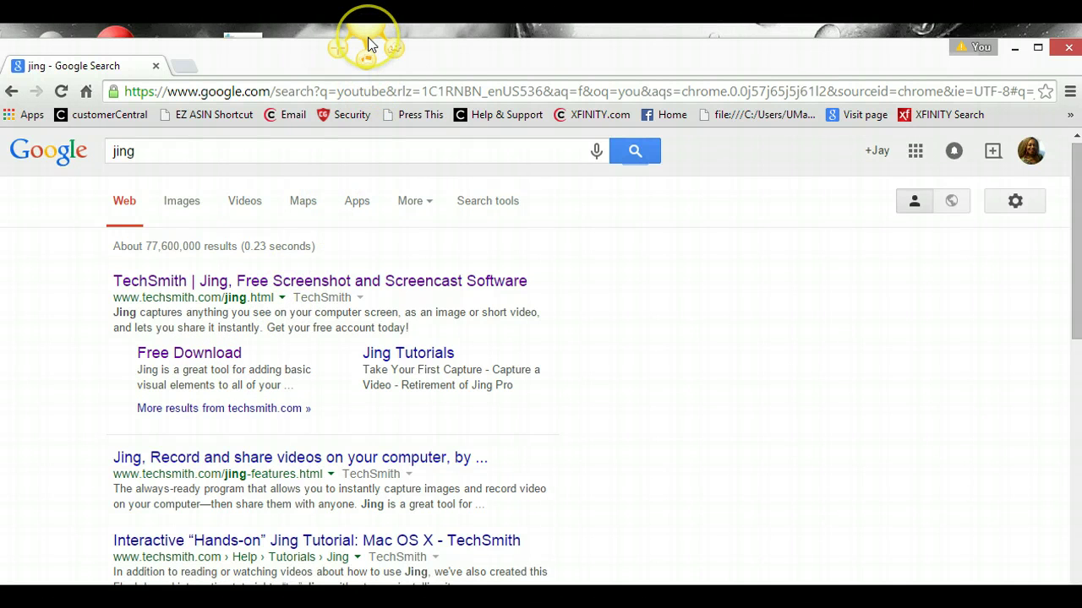
{"action": "mouse_move", "coordinate": [369, 44]}
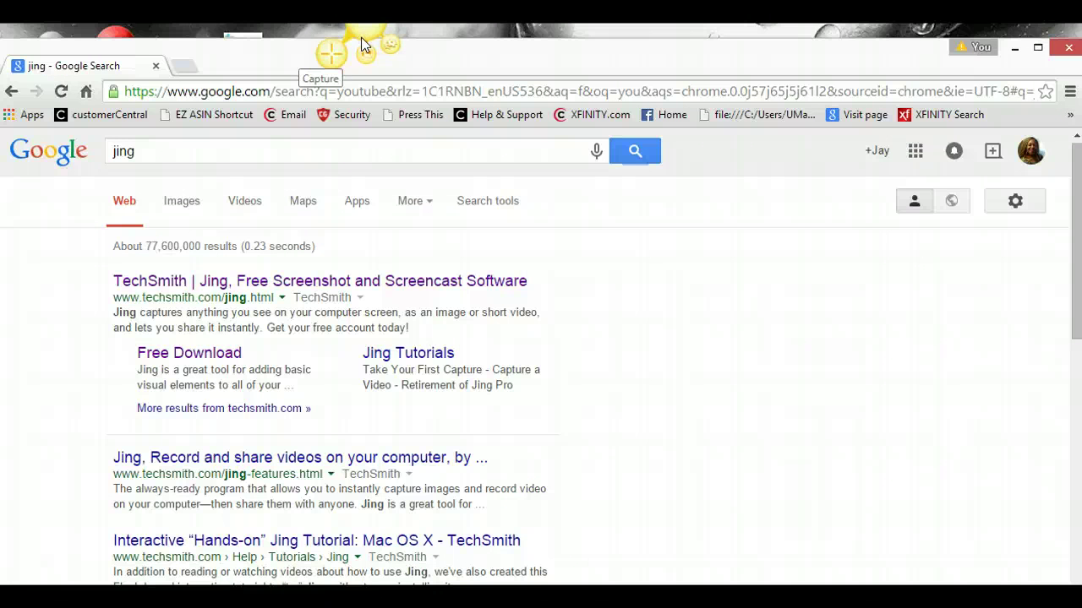
Step: Start a Jing capture and frame the top TechSmith result in a 548 x 203 area
{"action": "left_click", "coordinate": [334, 52]}
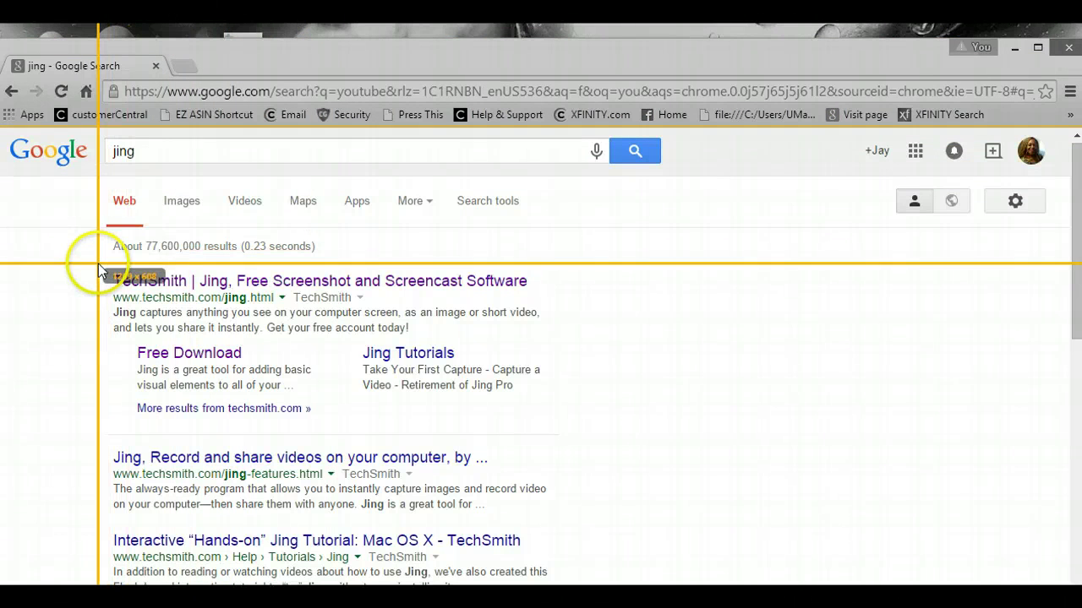
{"action": "left_click_drag", "start_coordinate": [98, 263], "coordinate": [567, 438]}
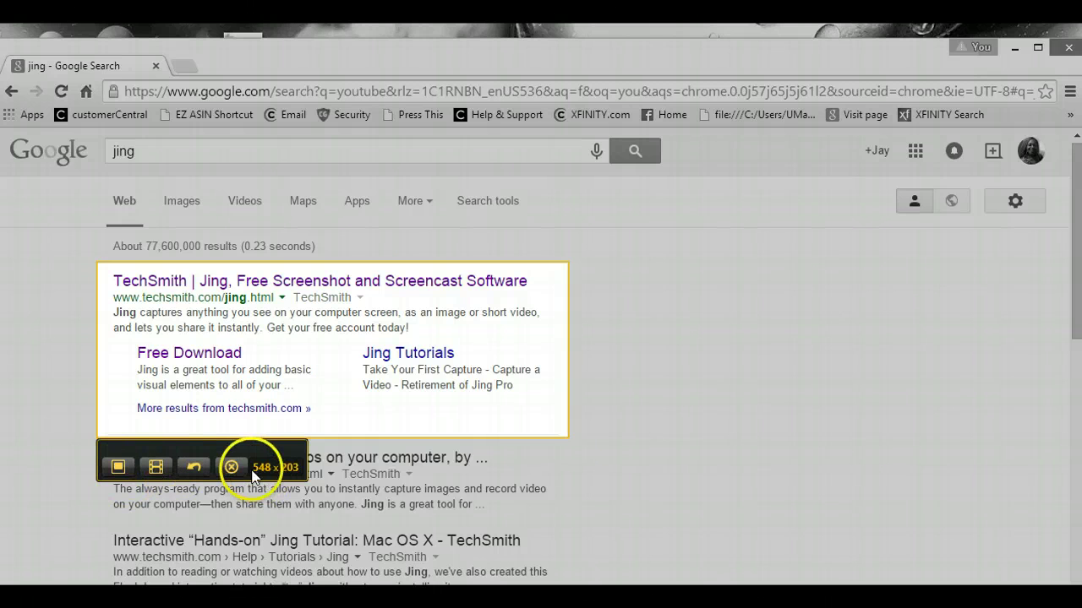
Step: Capture the framed area as an image and draw a red arrow at Free Download
{"action": "left_click", "coordinate": [121, 470]}
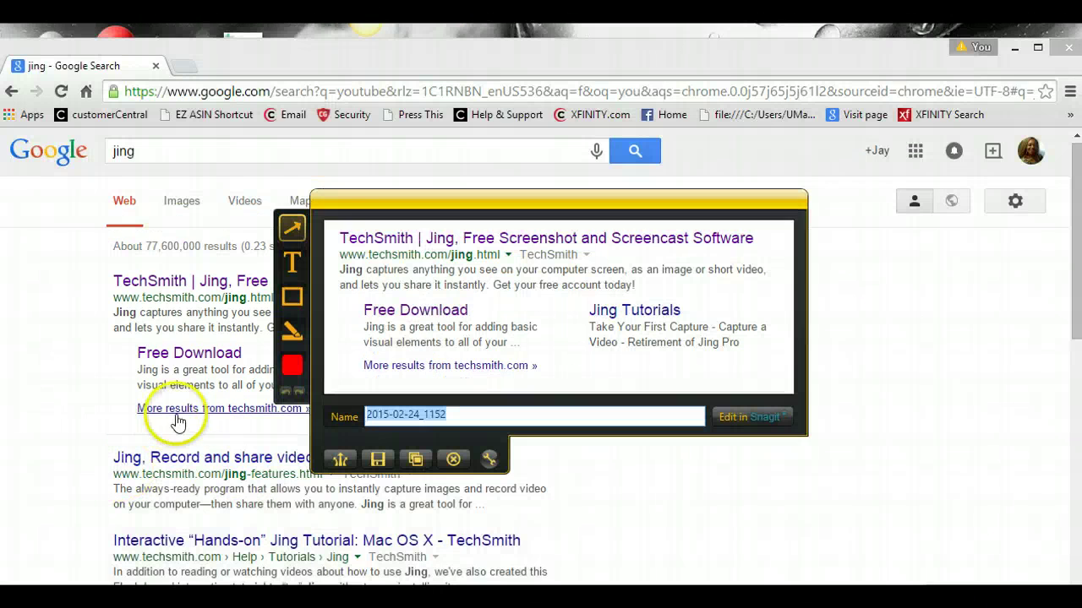
{"action": "left_click", "coordinate": [308, 423]}
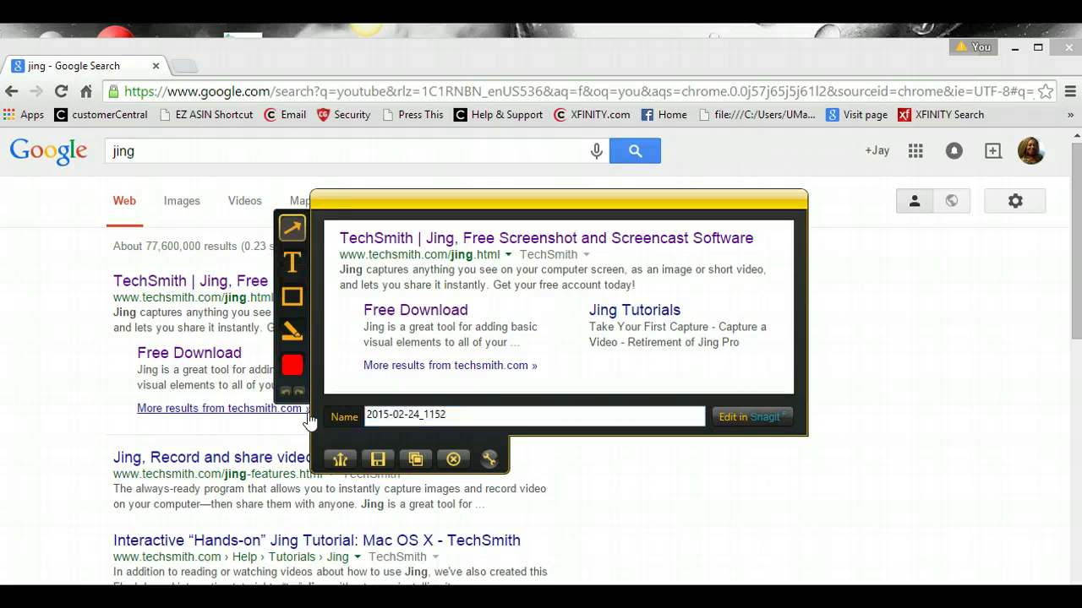
{"action": "left_click", "coordinate": [294, 233]}
{"action": "left_click_drag", "start_coordinate": [573, 281], "coordinate": [466, 314]}
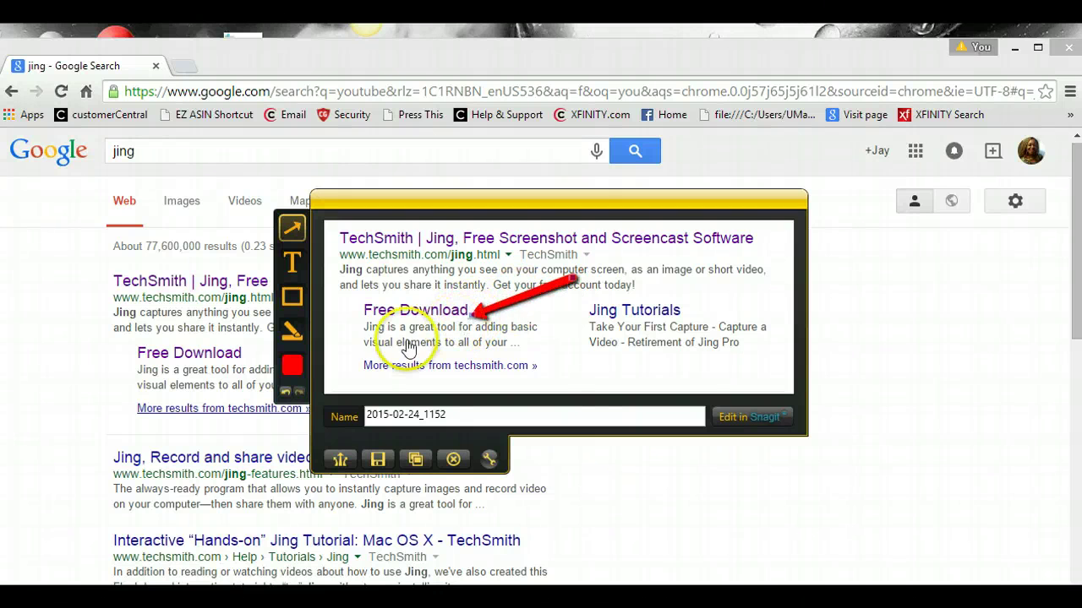
Step: Add a text box reading 'inbox me for details' to the right of Free Download
{"action": "left_click", "coordinate": [292, 263]}
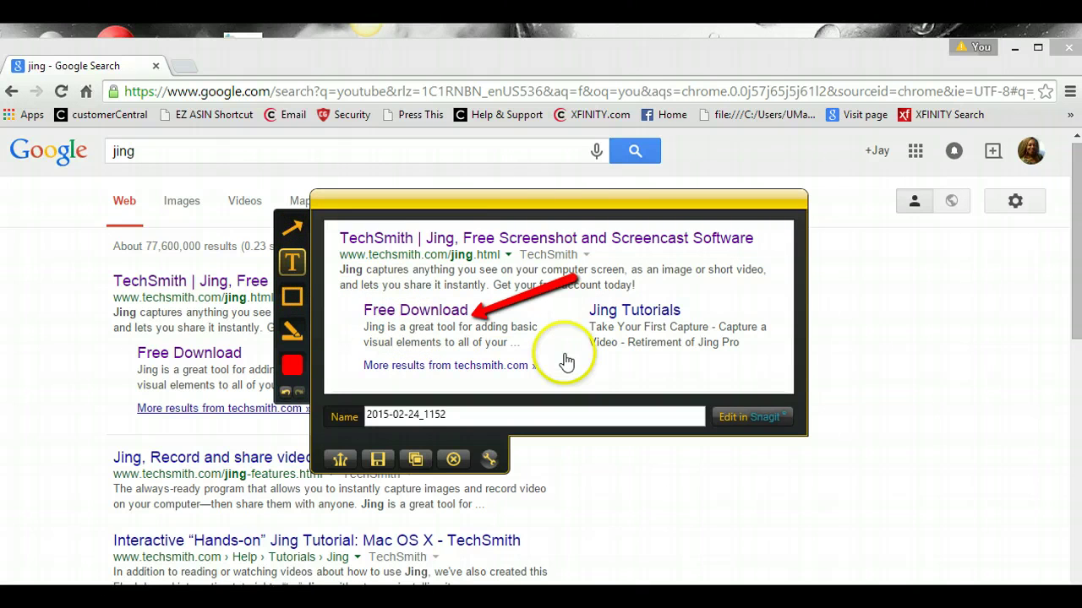
{"action": "left_click_drag", "start_coordinate": [559, 318], "coordinate": [763, 375]}
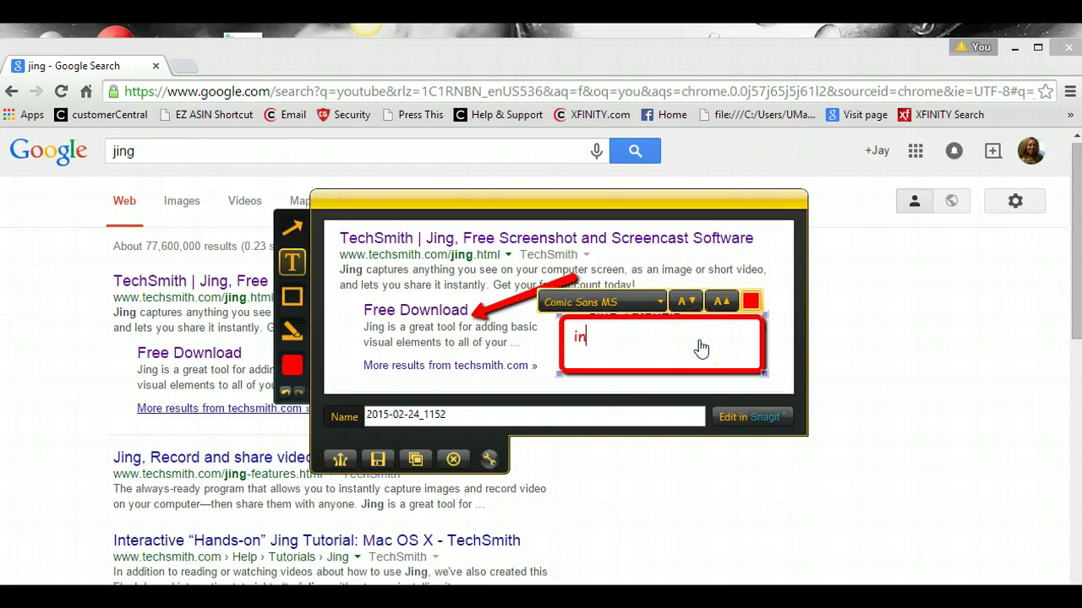
{"action": "type", "text": "inbox me for "}
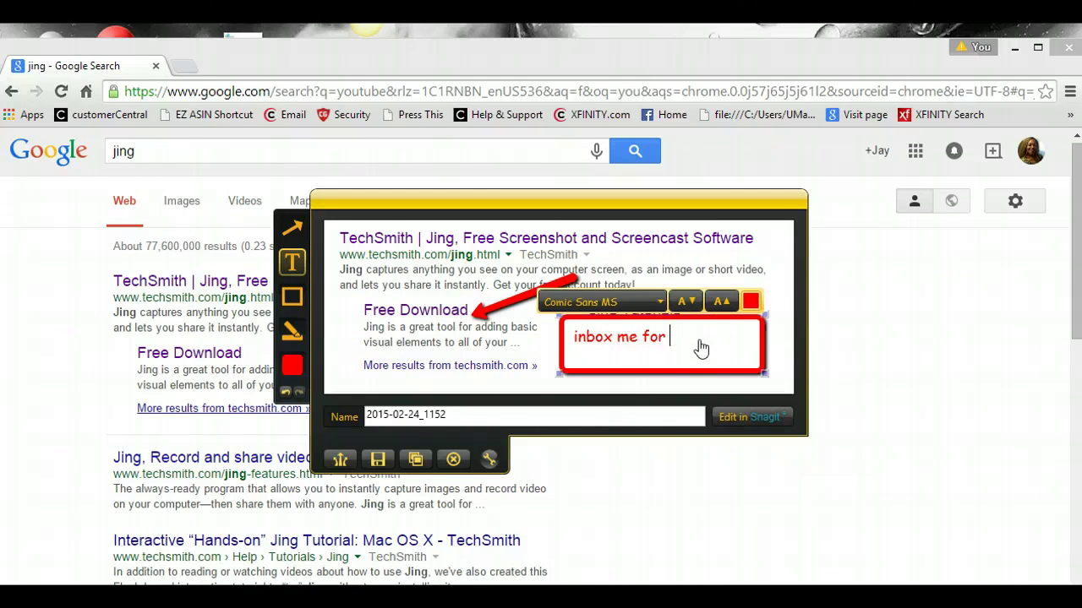
{"action": "type", "text": "details"}
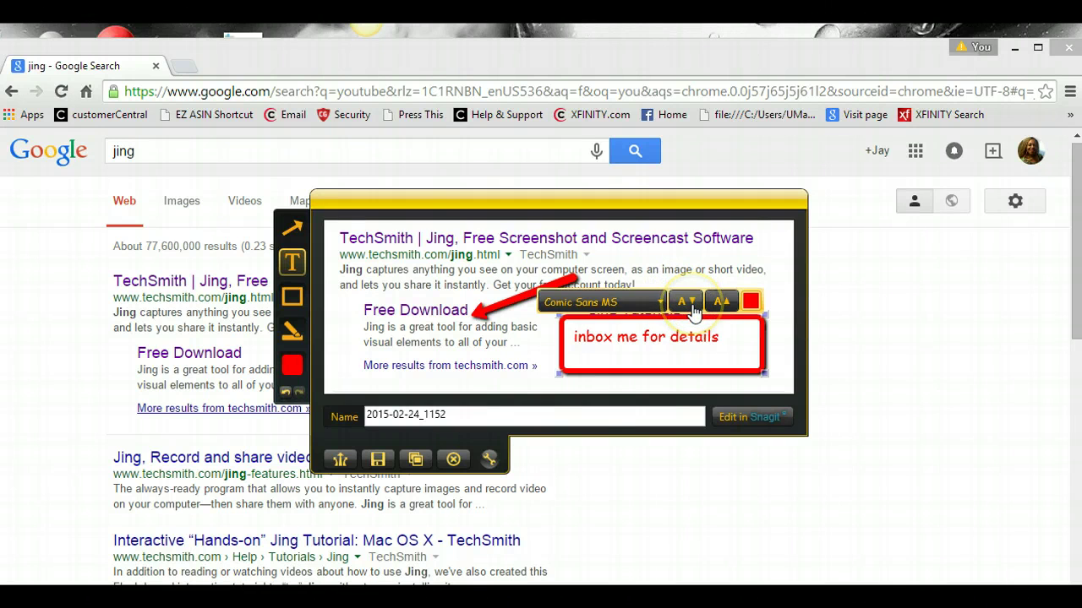
Step: Adjust the callout text size and colour it purple
{"action": "left_click_drag", "start_coordinate": [720, 338], "coordinate": [575, 338]}
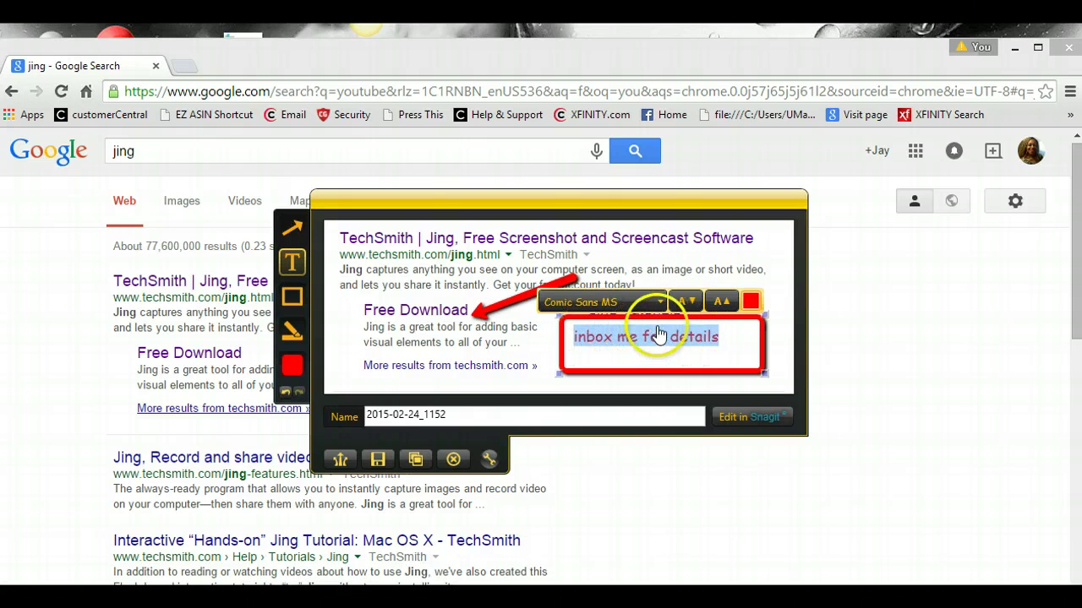
{"action": "left_click", "coordinate": [694, 304]}
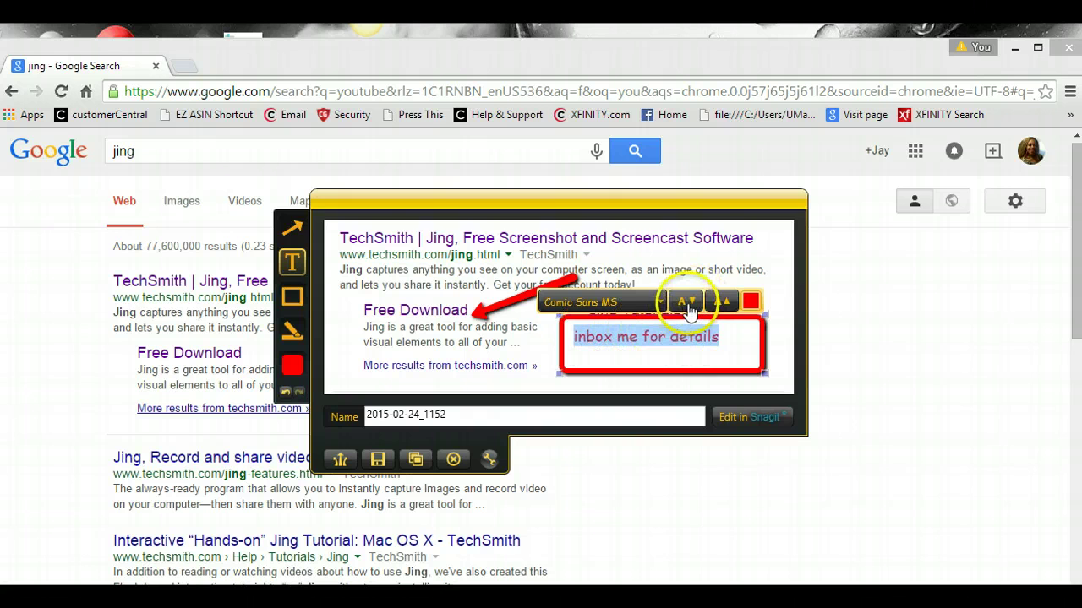
{"action": "left_click", "coordinate": [691, 310]}
{"action": "left_click", "coordinate": [692, 309]}
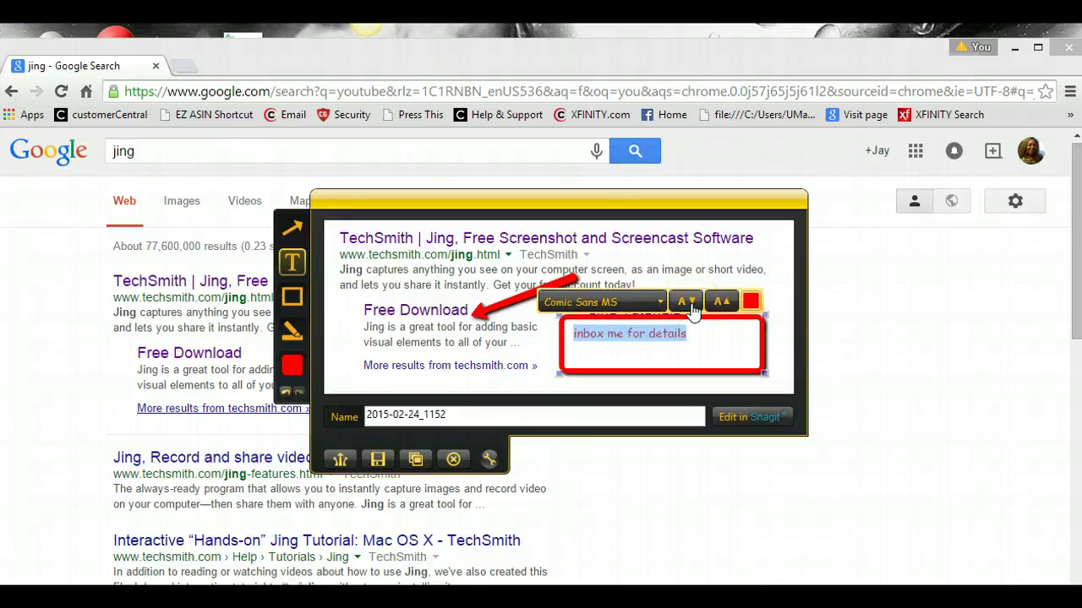
{"action": "left_click", "coordinate": [722, 304]}
{"action": "left_click", "coordinate": [723, 311]}
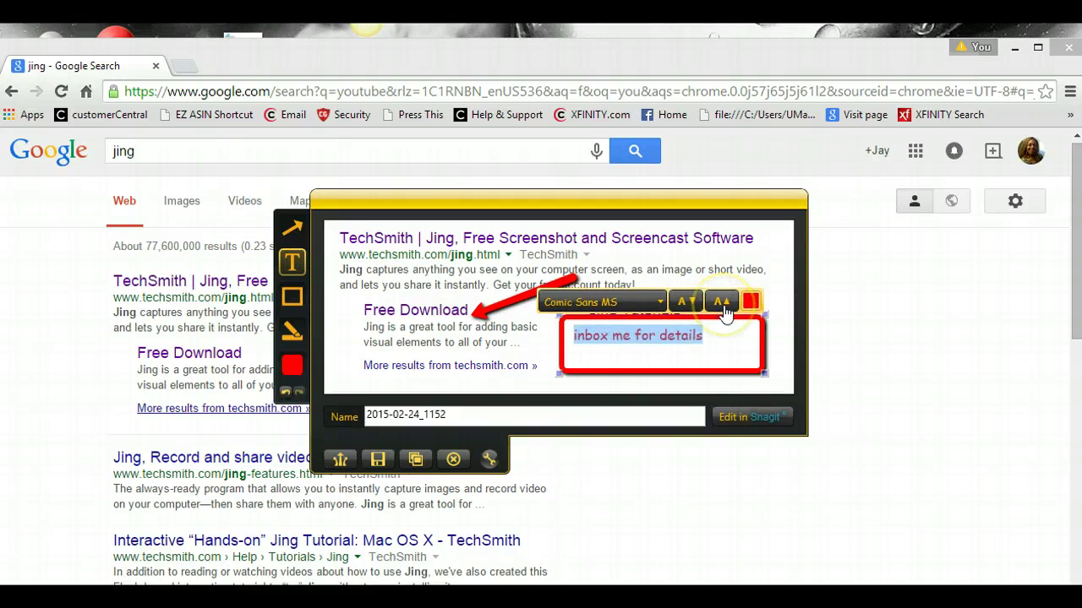
{"action": "left_click", "coordinate": [724, 311]}
{"action": "left_click", "coordinate": [732, 312]}
{"action": "left_click", "coordinate": [751, 304]}
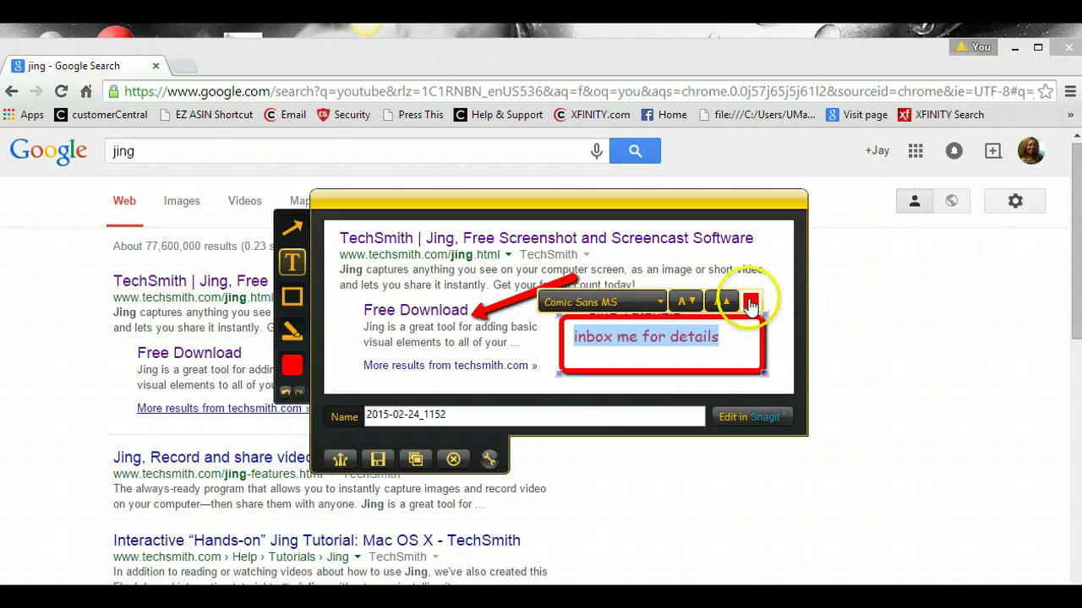
{"action": "left_click", "coordinate": [731, 372]}
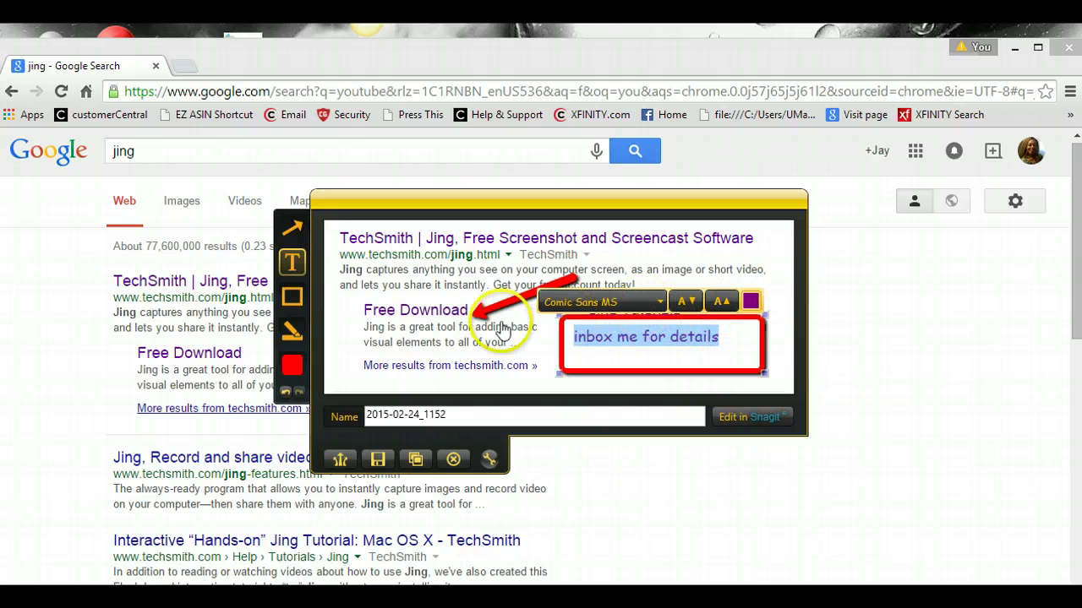
Step: Clear the default capture name and draw a black frame around 'lets you share it instantly'
{"action": "left_click", "coordinate": [452, 420]}
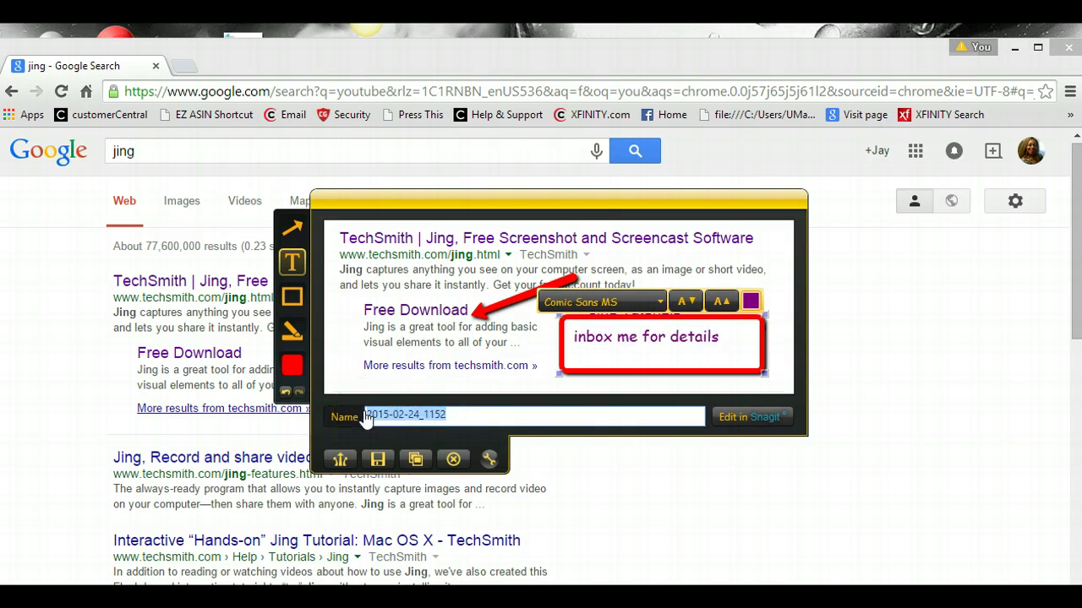
{"action": "key", "text": "BackSpace"}
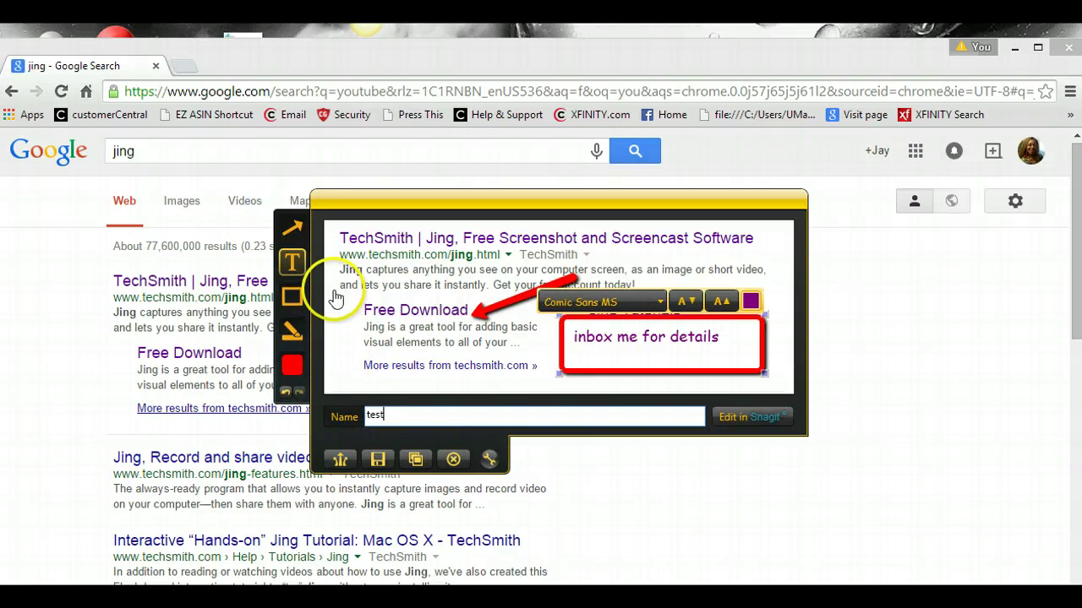
{"action": "left_click", "coordinate": [288, 304]}
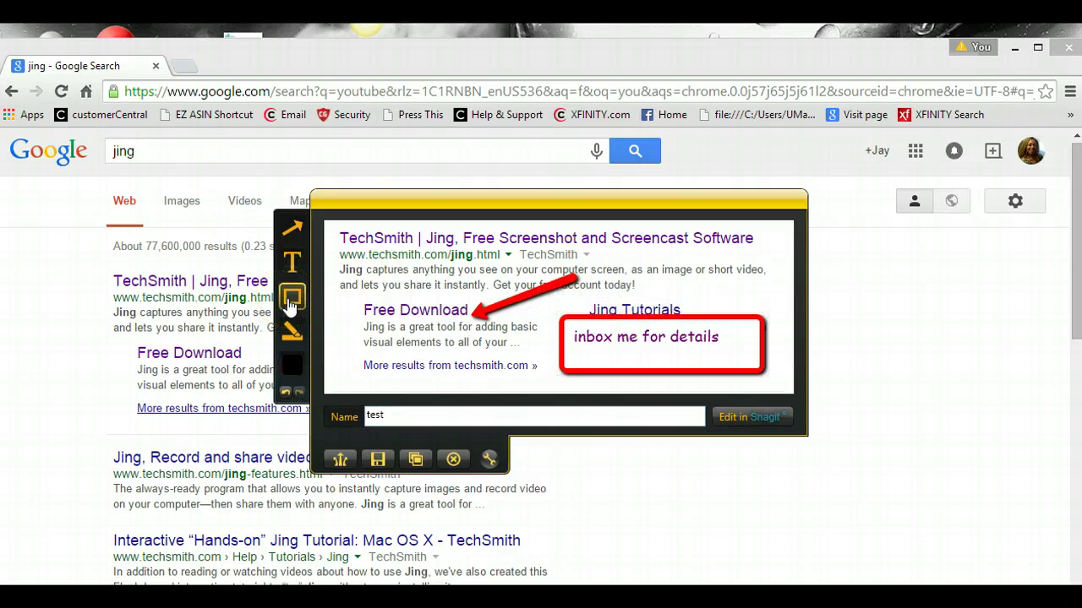
{"action": "left_click_drag", "start_coordinate": [357, 272], "coordinate": [487, 309]}
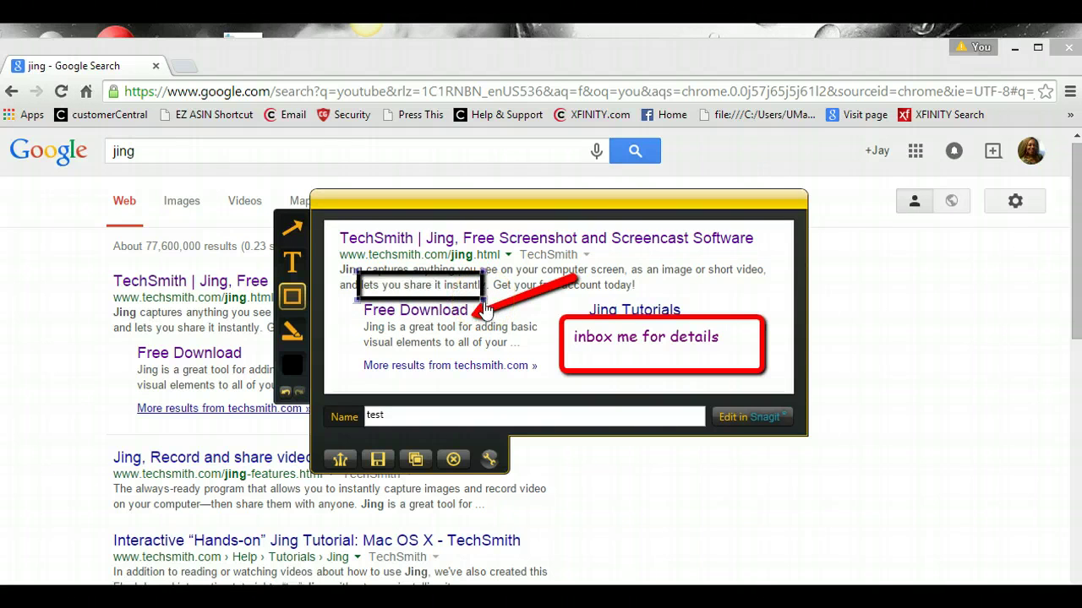
{"action": "left_click_drag", "start_coordinate": [624, 340], "coordinate": [626, 345]}
{"action": "mouse_move", "coordinate": [427, 287]}
{"action": "left_mouse_down"}
{"action": "mouse_move", "coordinate": [440, 297]}
{"action": "mouse_move", "coordinate": [424, 287]}
{"action": "left_mouse_up"}
{"action": "left_click_drag", "start_coordinate": [420, 299], "coordinate": [420, 299]}
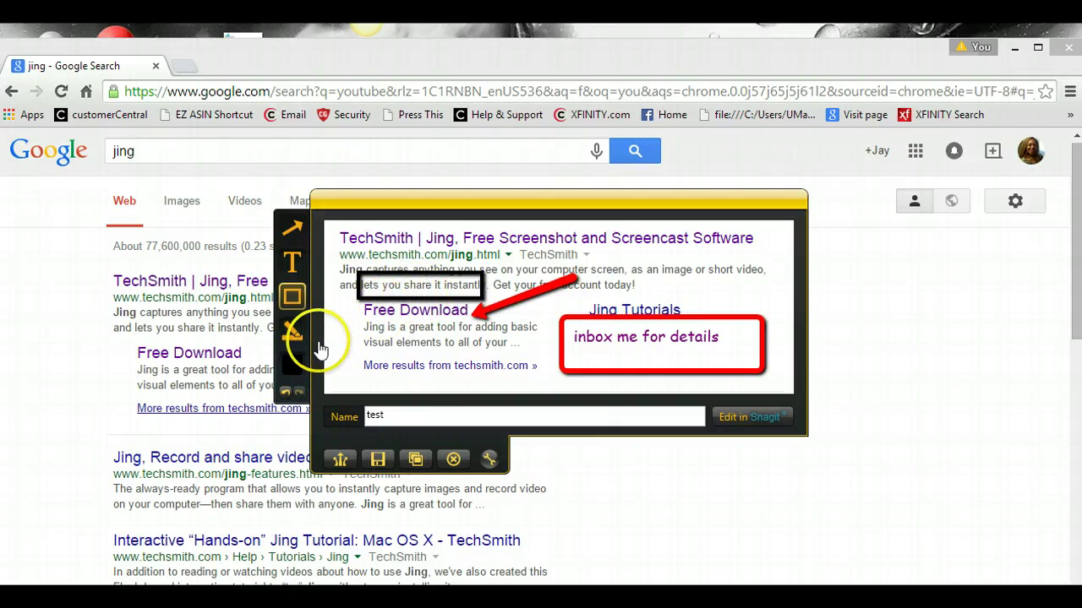
Step: Highlight the phrase 'lets you share it instantly' inside the frame
{"action": "left_click", "coordinate": [292, 333]}
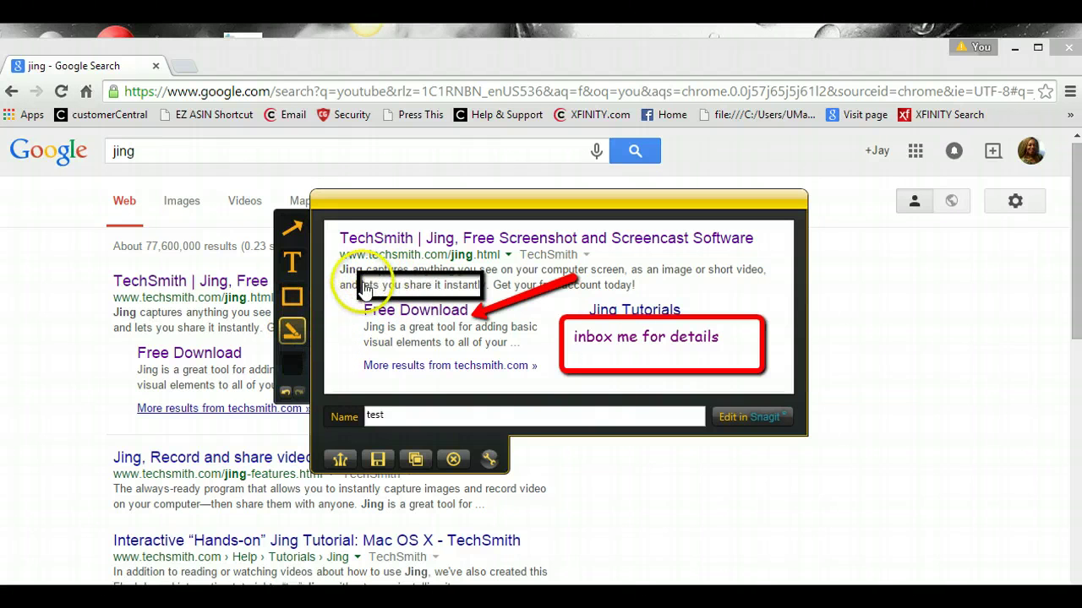
{"action": "left_click_drag", "start_coordinate": [365, 290], "coordinate": [461, 296]}
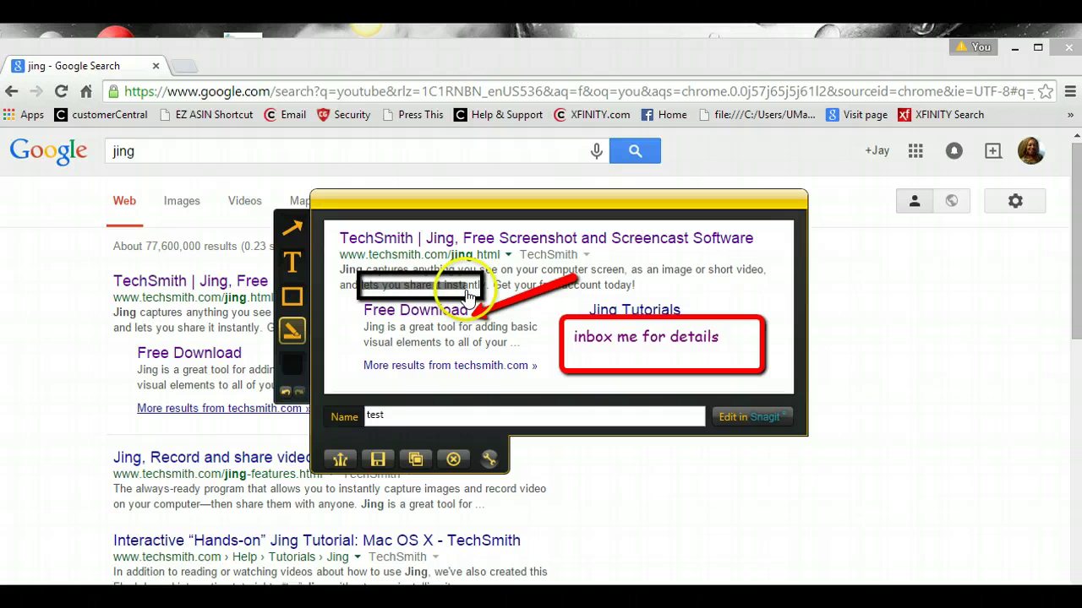
{"action": "left_click_drag", "start_coordinate": [468, 295], "coordinate": [489, 287]}
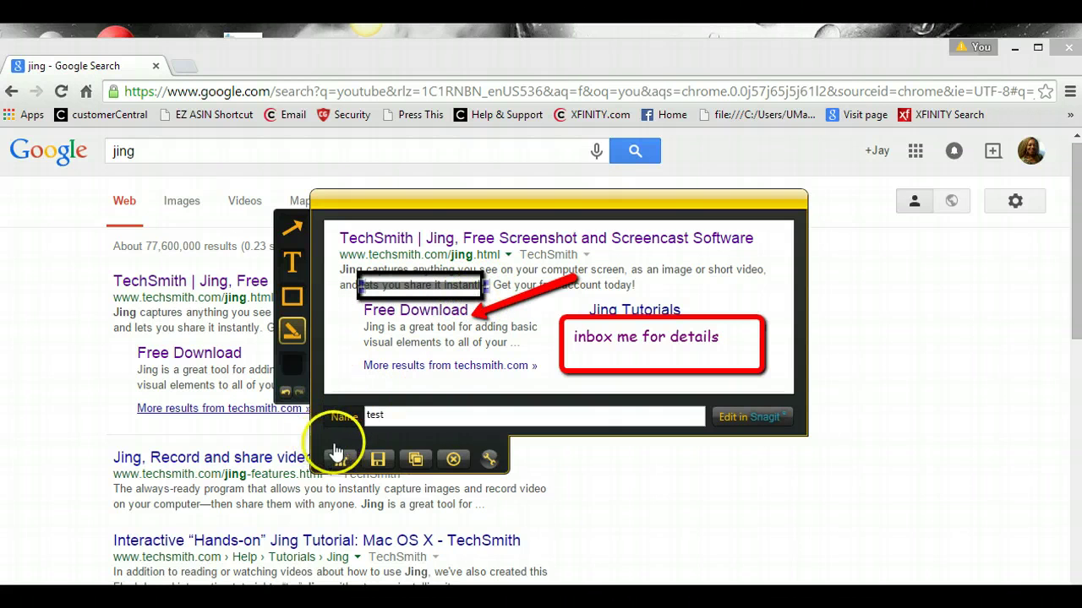
Step: Save the capture as PNG 'test_002' in Downloads and dismiss the Capture Saved notice
{"action": "left_click", "coordinate": [377, 461]}
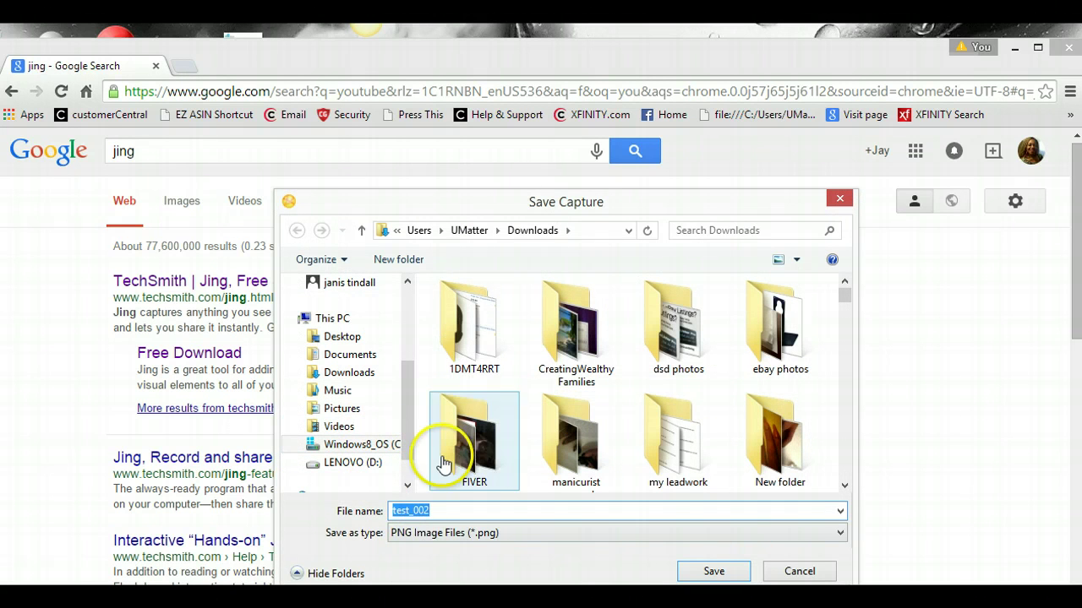
{"action": "left_click", "coordinate": [703, 572]}
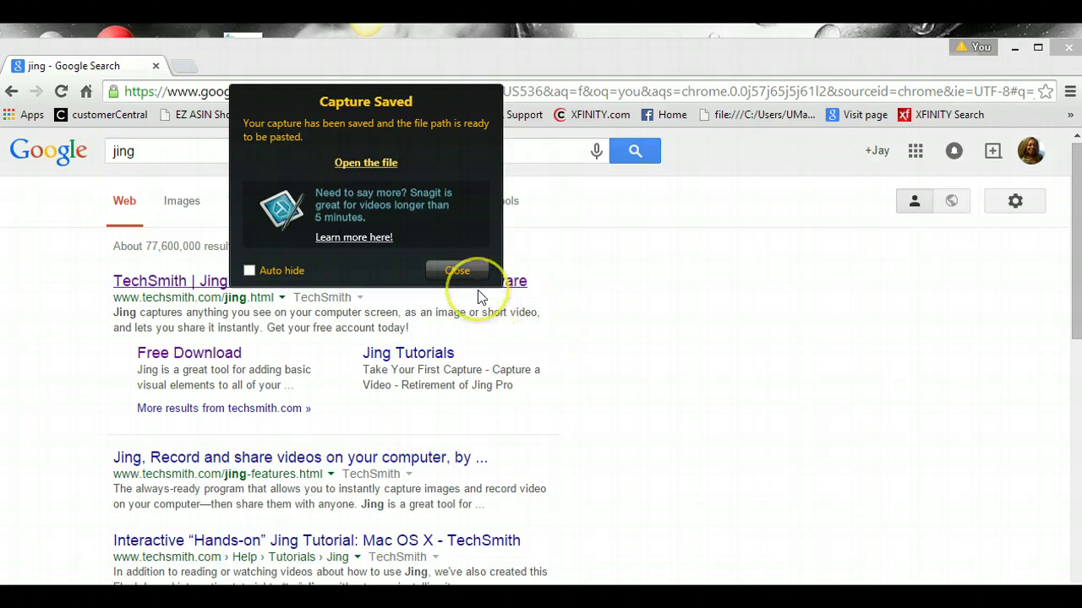
{"action": "left_click", "coordinate": [456, 272]}
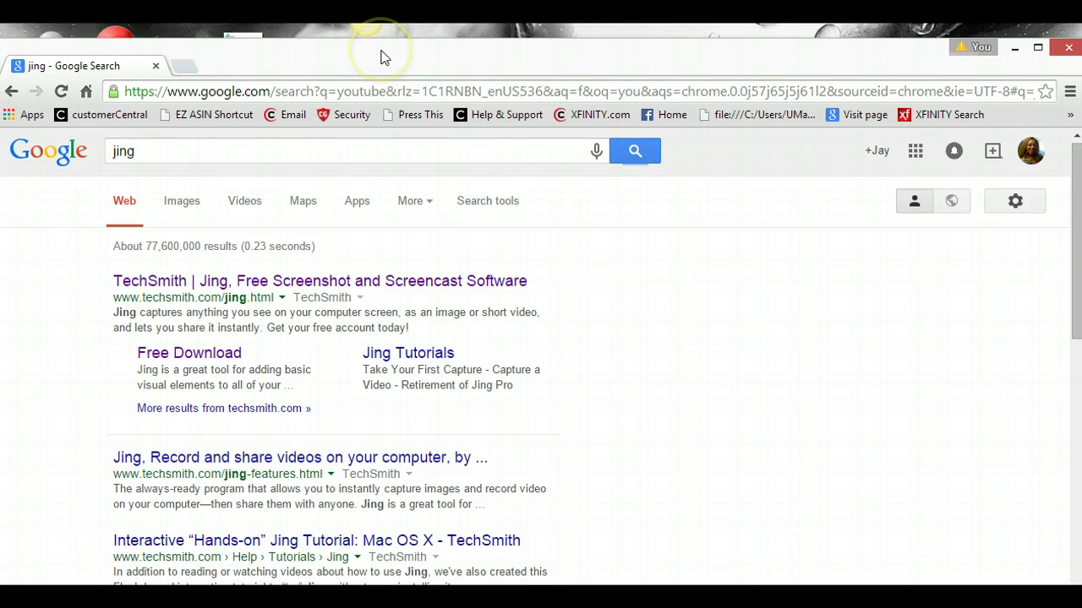
Step: Search Google for 'free images for download' via the suggestion and scroll the results
{"action": "mouse_move", "coordinate": [377, 43]}
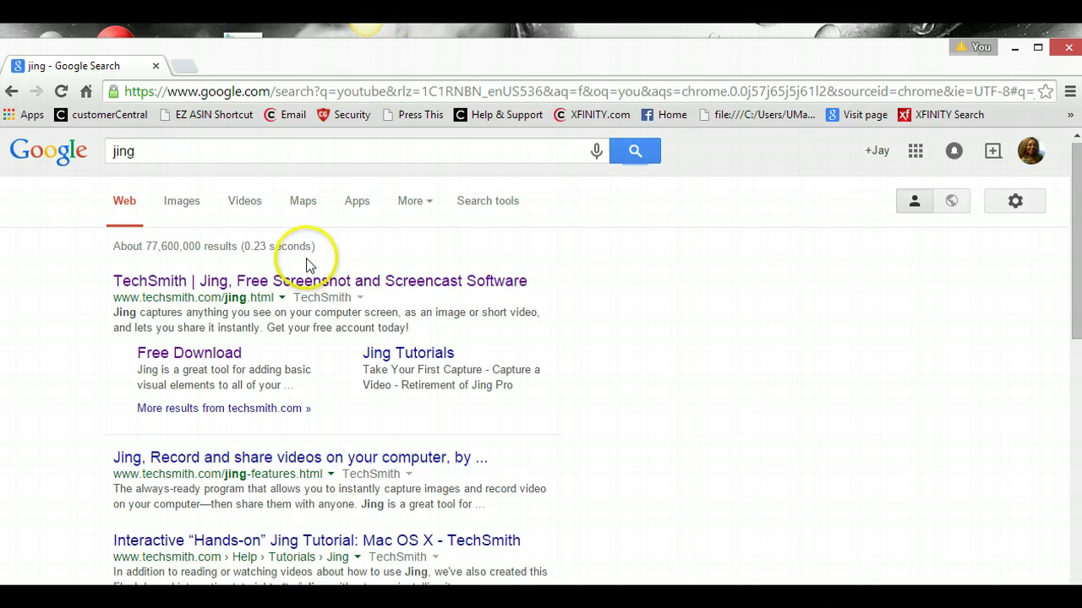
{"action": "left_click", "coordinate": [149, 151]}
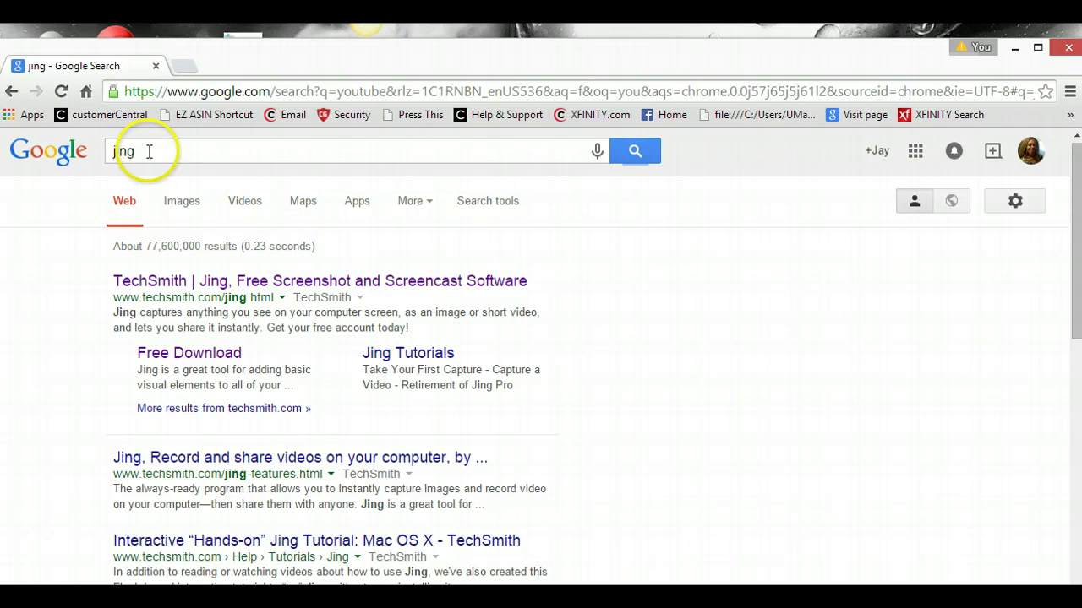
{"action": "left_click", "coordinate": [144, 150]}
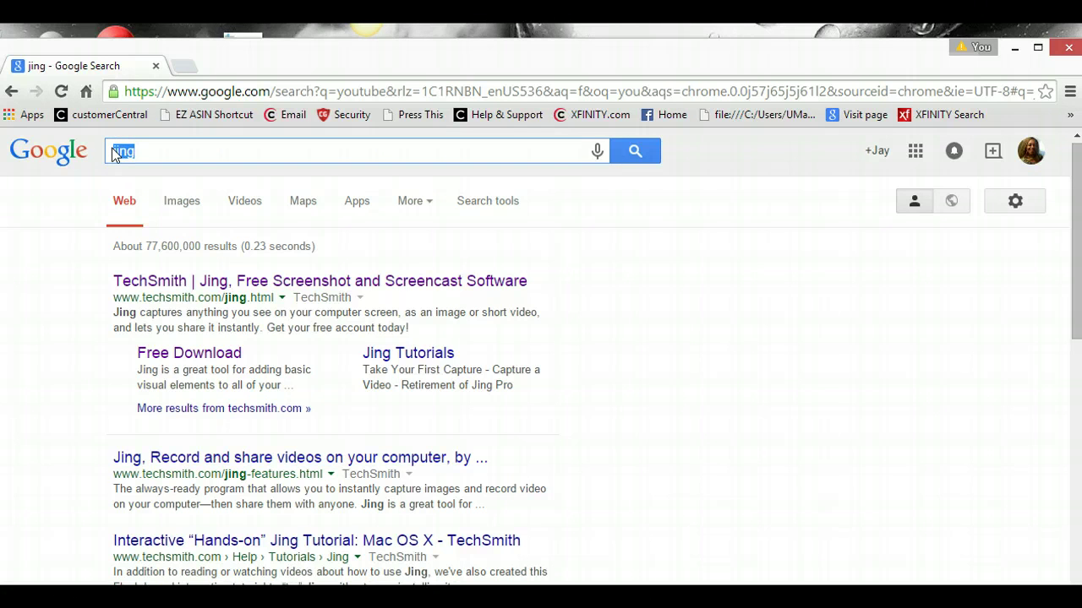
{"action": "type", "text": "free"}
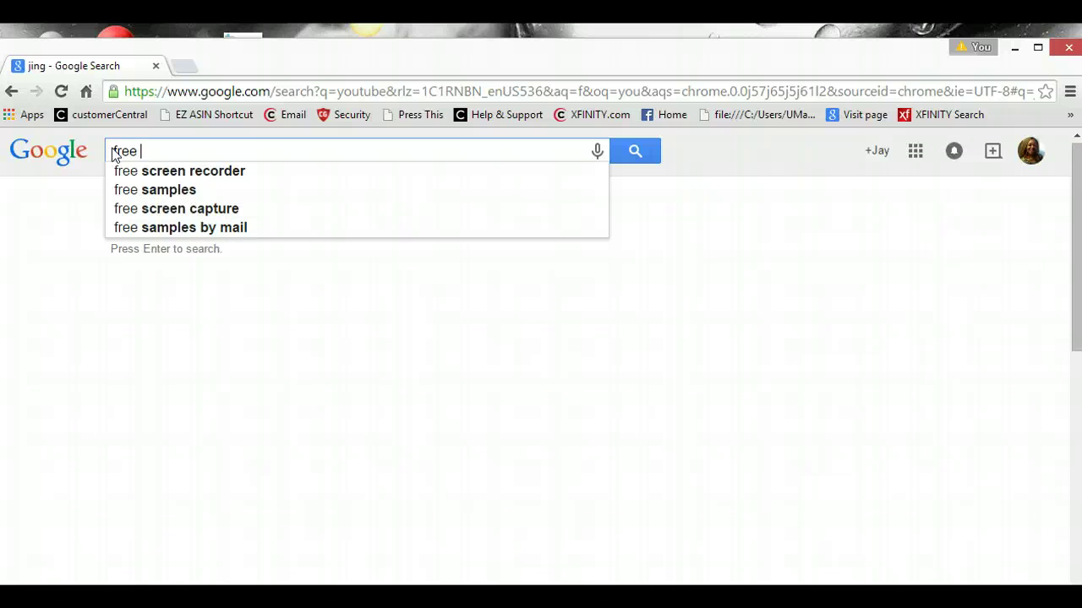
{"action": "type", "text": " images"}
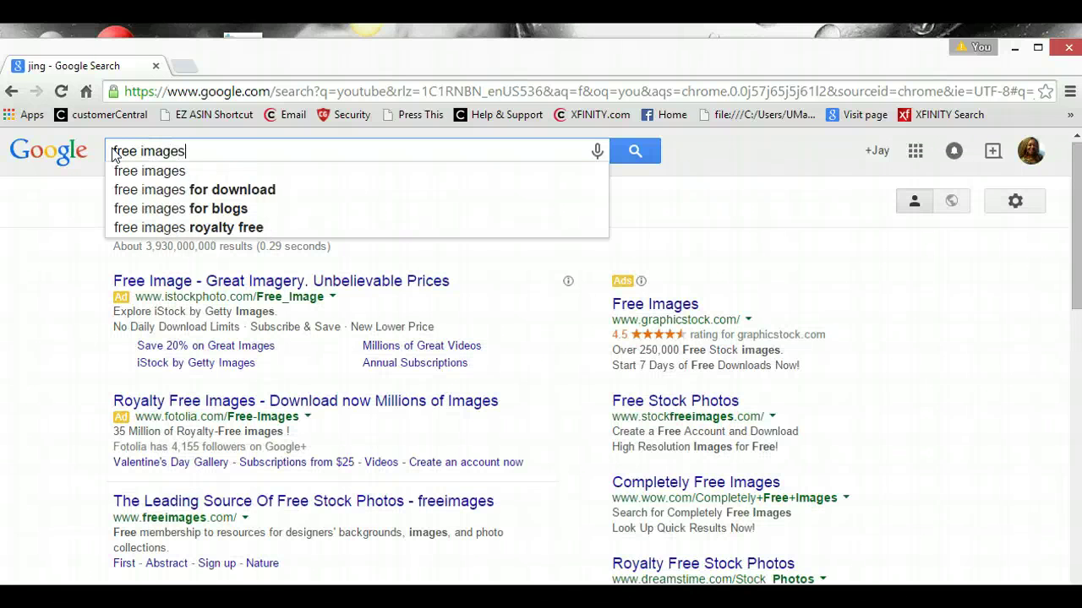
{"action": "left_click", "coordinate": [139, 193]}
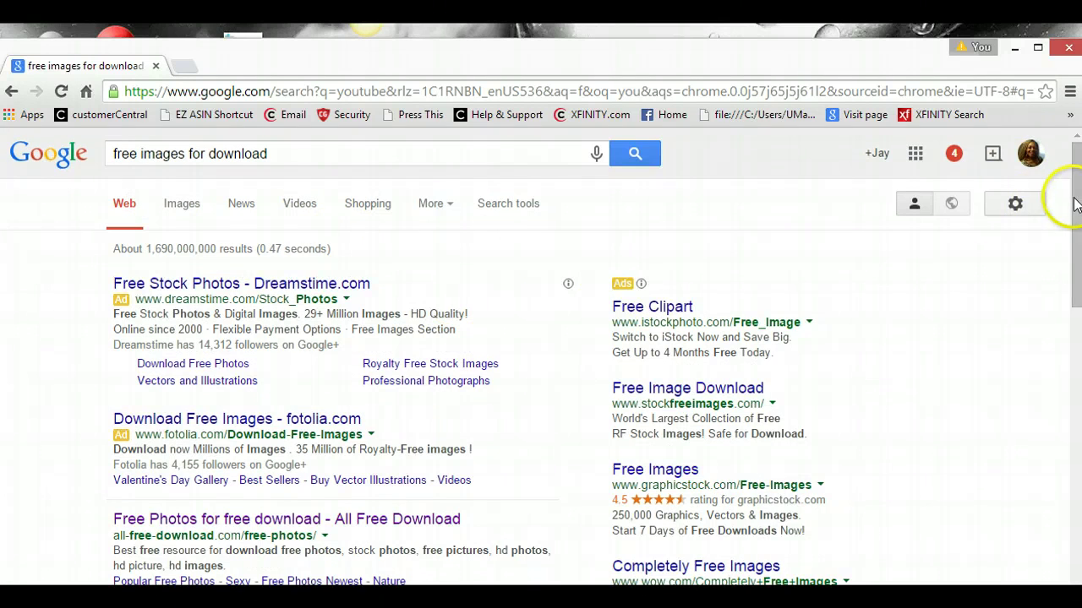
{"action": "scroll", "coordinate": [1072, 221], "scroll_direction": "down", "scroll_amount": 1}
{"action": "scroll", "coordinate": [1069, 223], "scroll_direction": "down", "scroll_amount": 1}
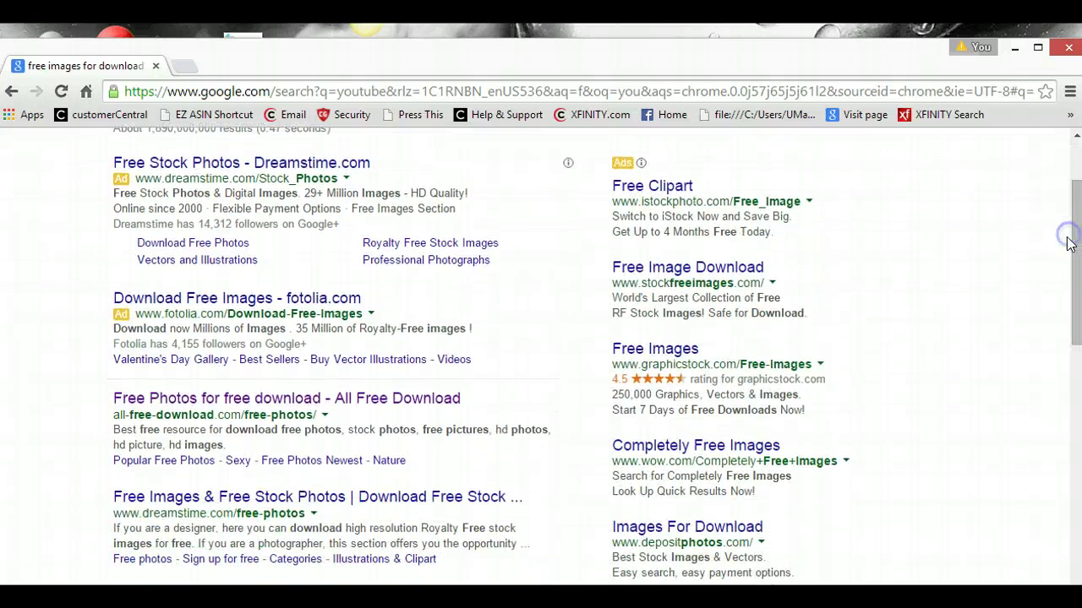
Step: Save the dandelion photo from All-free-download.com into Downloads as JPEG 'flower fan page'
{"action": "left_click", "coordinate": [397, 402]}
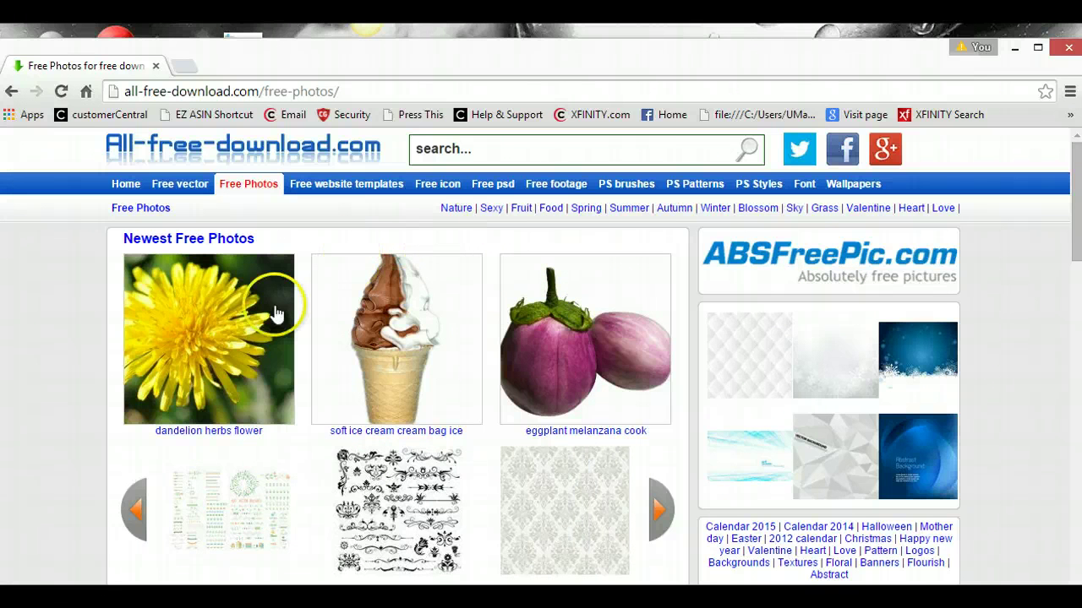
{"action": "right_click", "coordinate": [213, 340]}
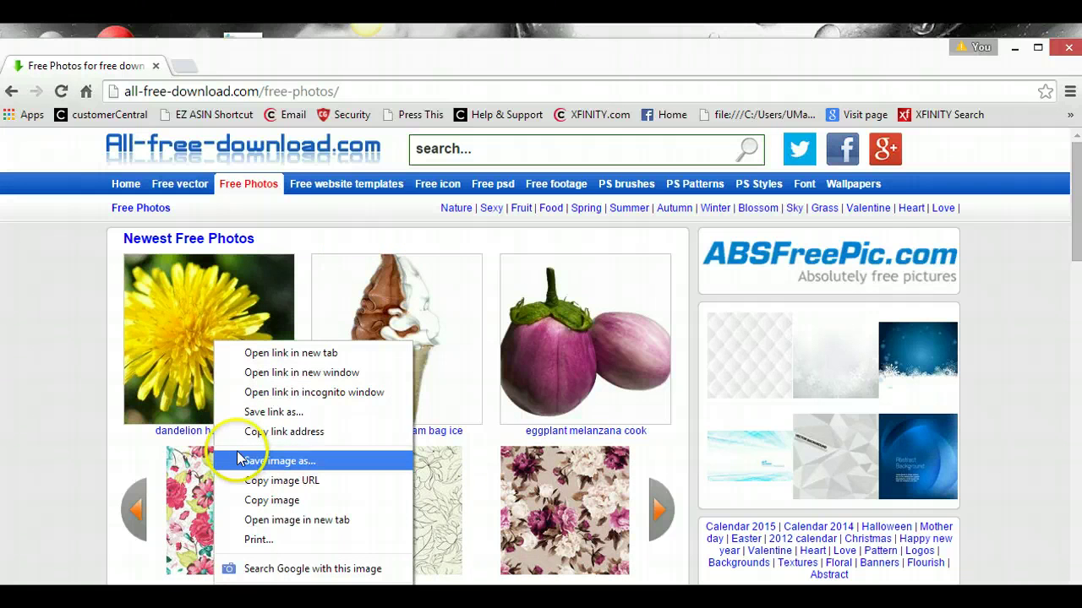
{"action": "left_click", "coordinate": [270, 460]}
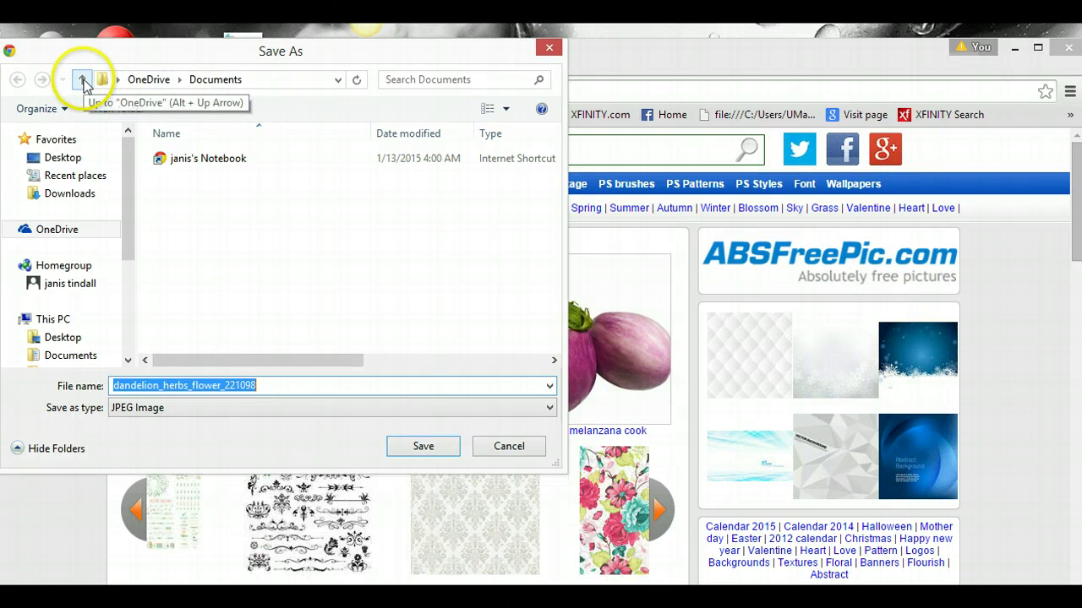
{"action": "left_click", "coordinate": [67, 195]}
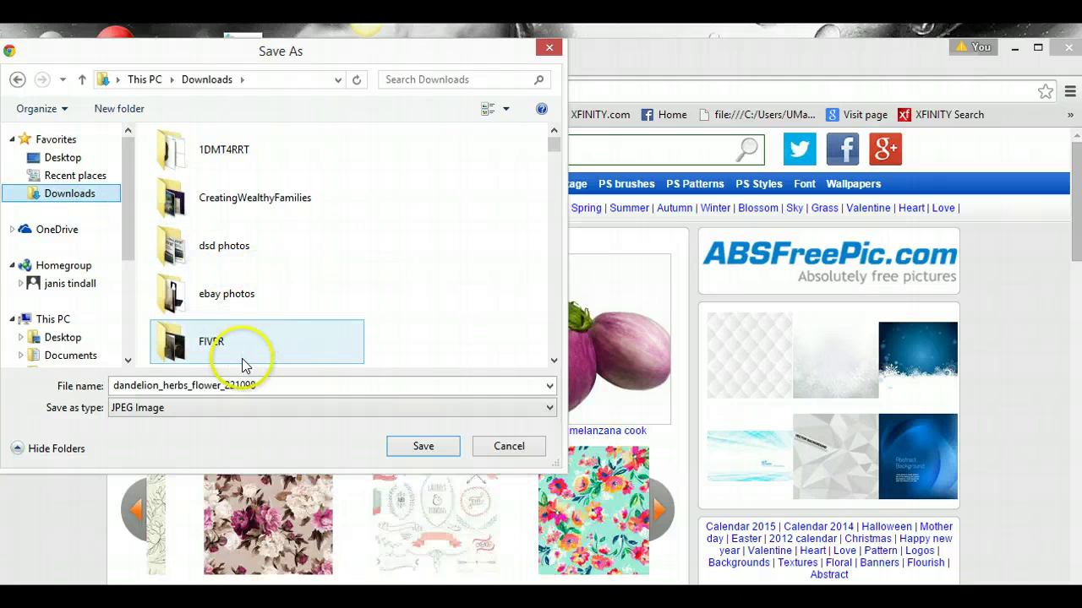
{"action": "double_click", "coordinate": [256, 384]}
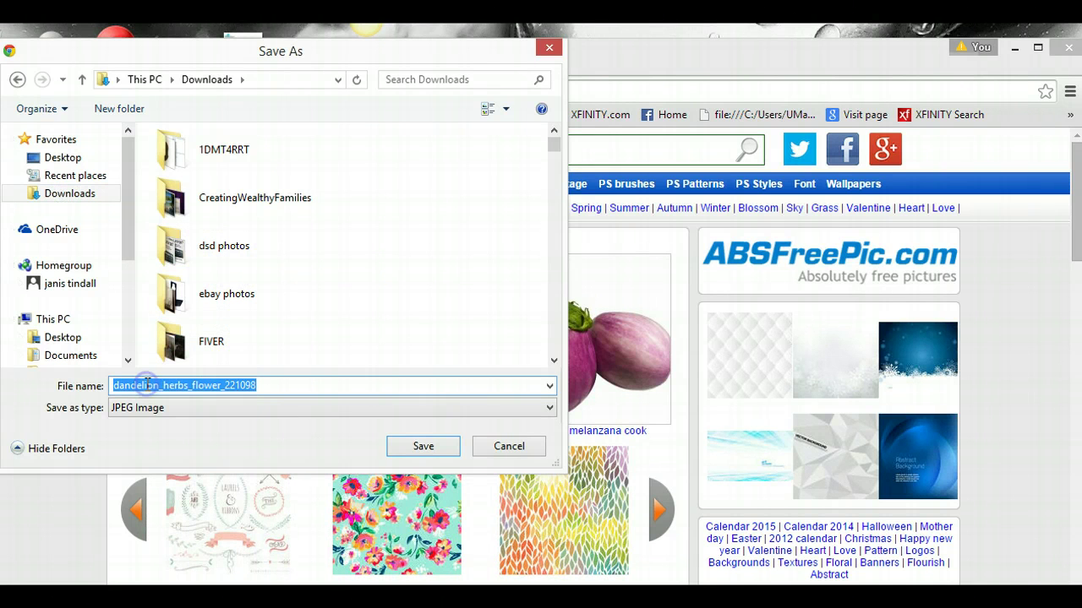
{"action": "type", "text": "flower f"}
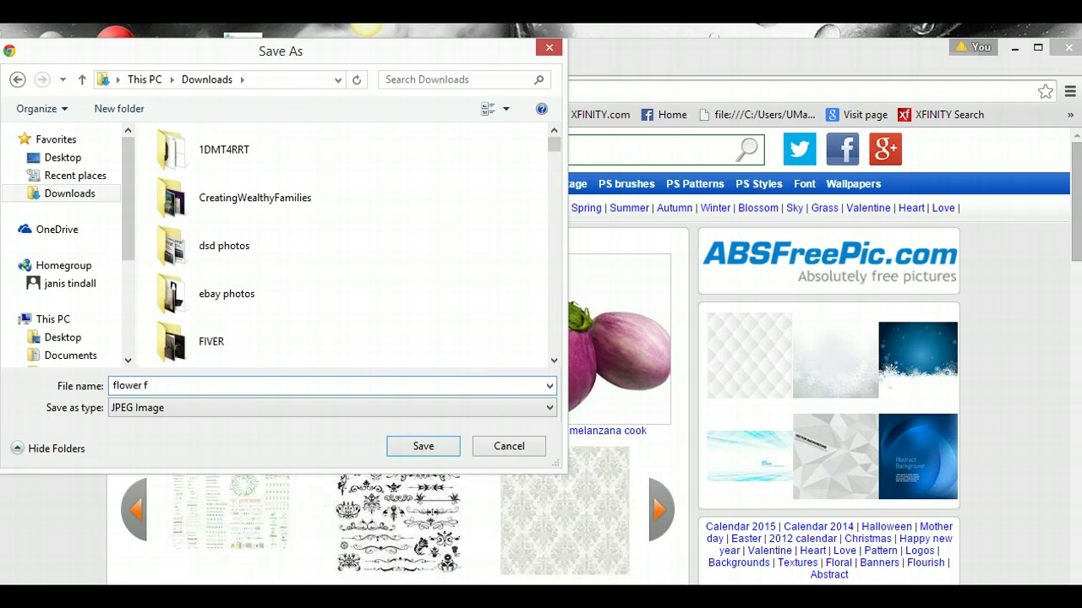
{"action": "type", "text": "an page"}
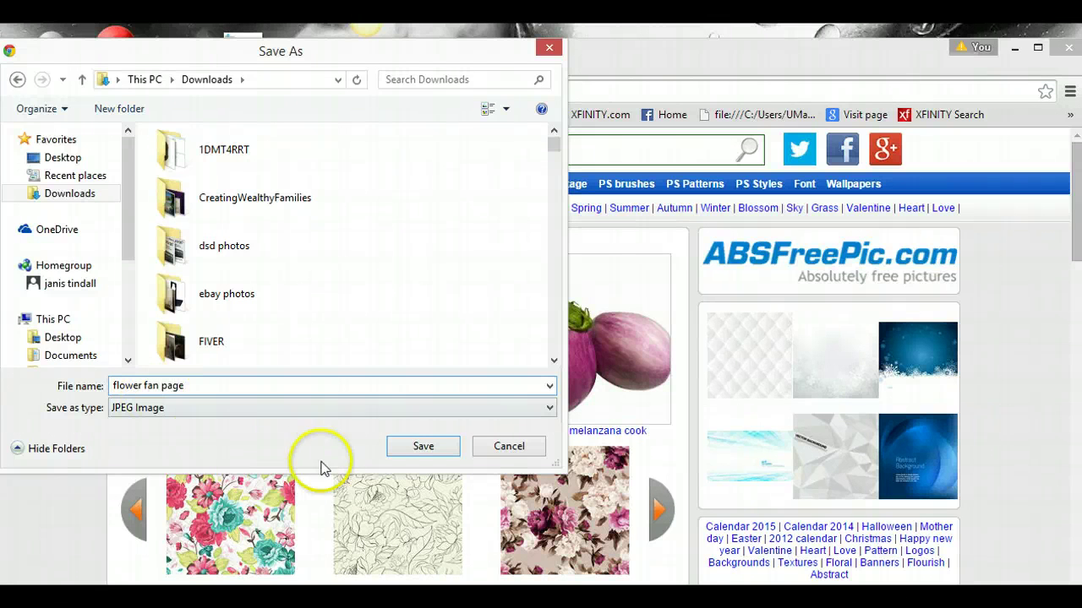
{"action": "left_click", "coordinate": [425, 451]}
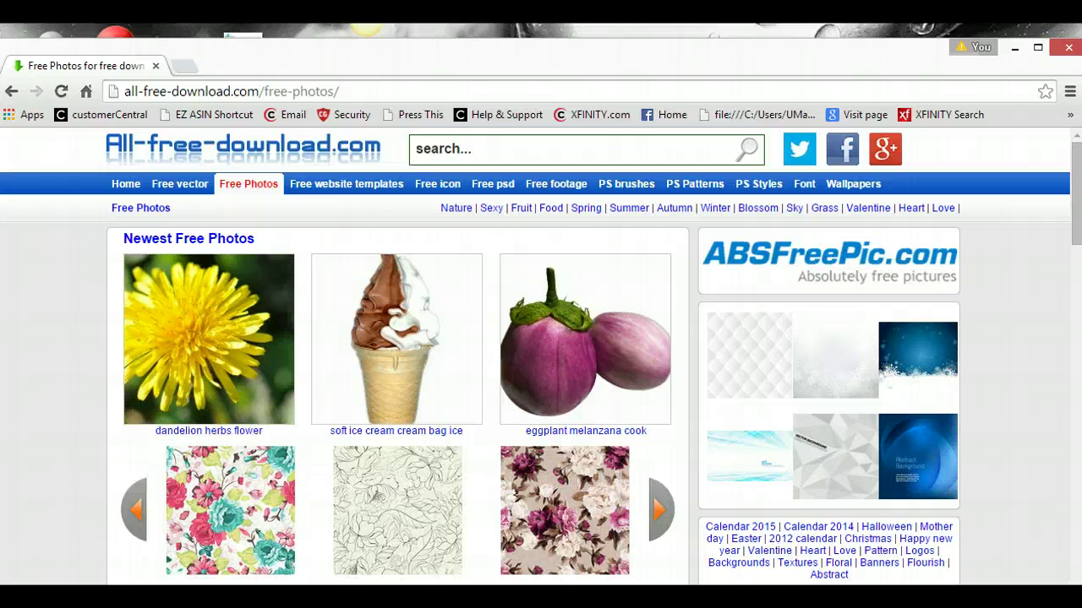
Step: Open the downloaded photo in Paint and resize it to 500 × 500 pixels
{"action": "left_click", "coordinate": [169, 583]}
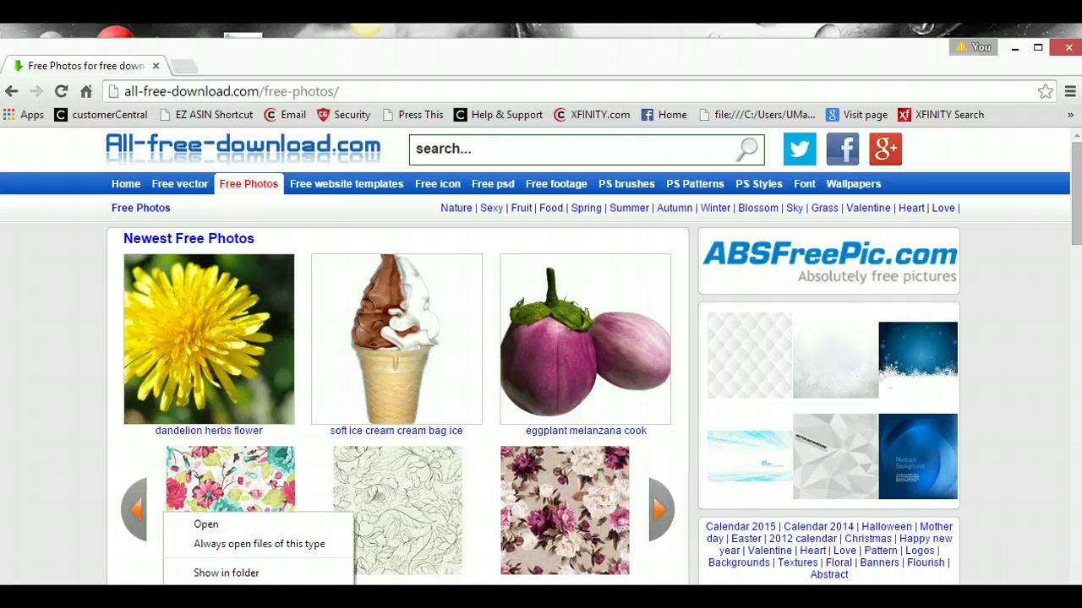
{"action": "left_click", "coordinate": [213, 524]}
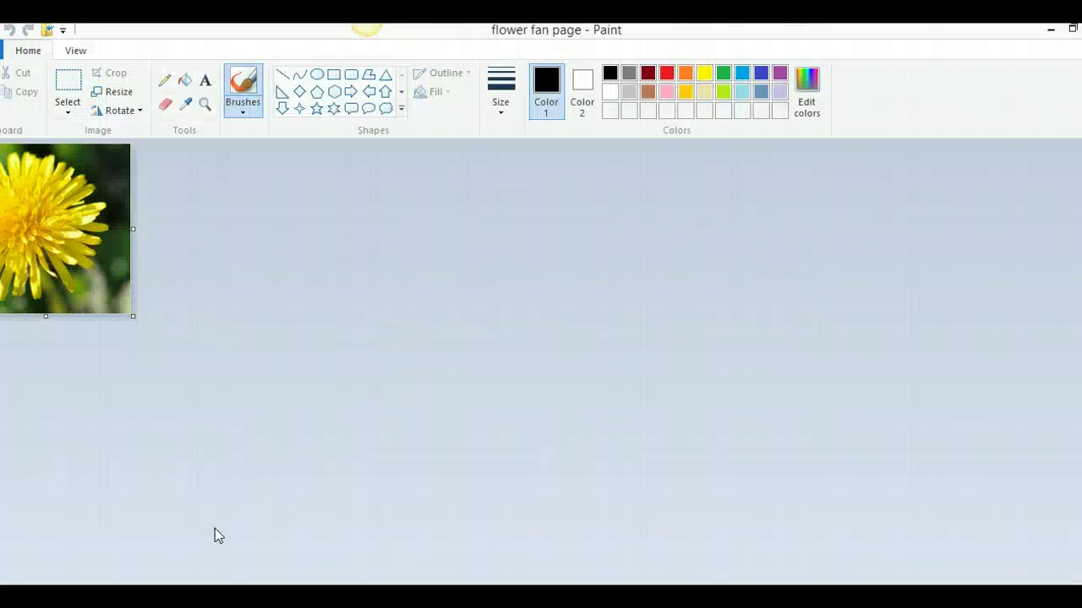
{"action": "left_click", "coordinate": [205, 517]}
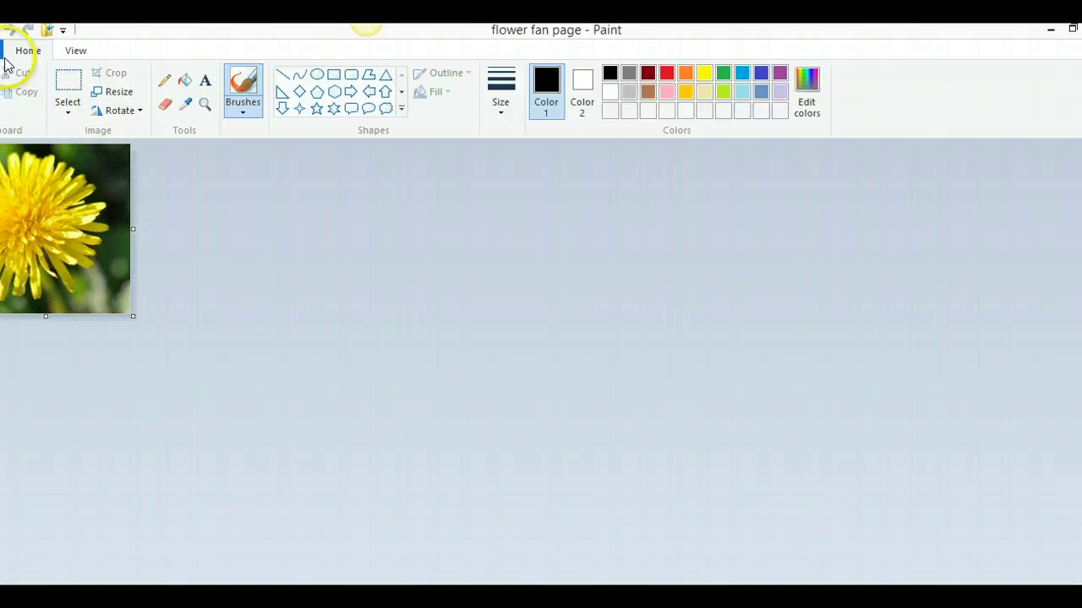
{"action": "left_click", "coordinate": [114, 91]}
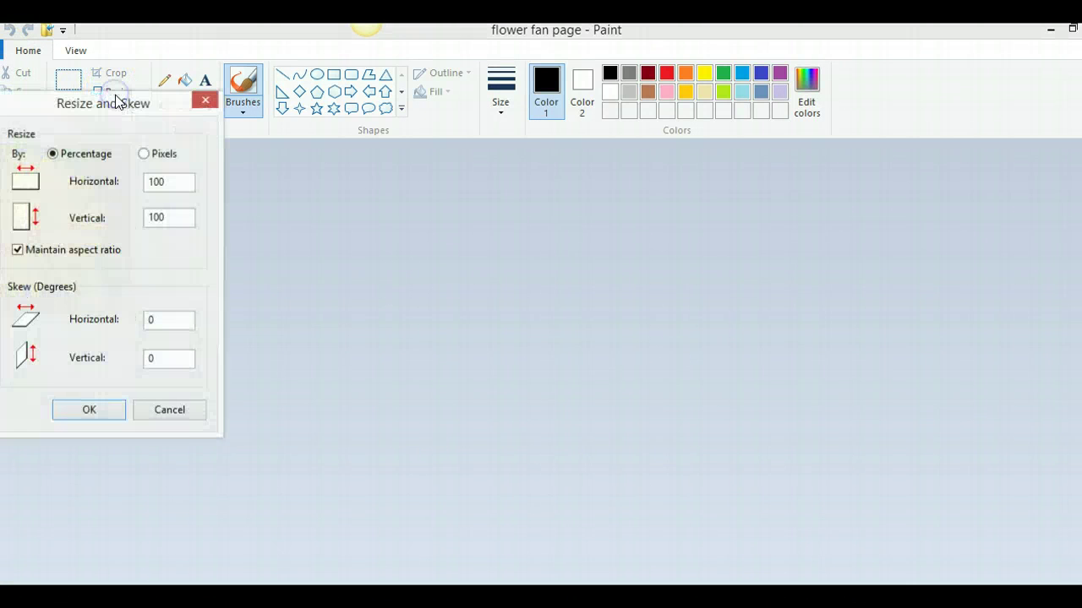
{"action": "left_click", "coordinate": [158, 155]}
{"action": "left_click", "coordinate": [169, 180]}
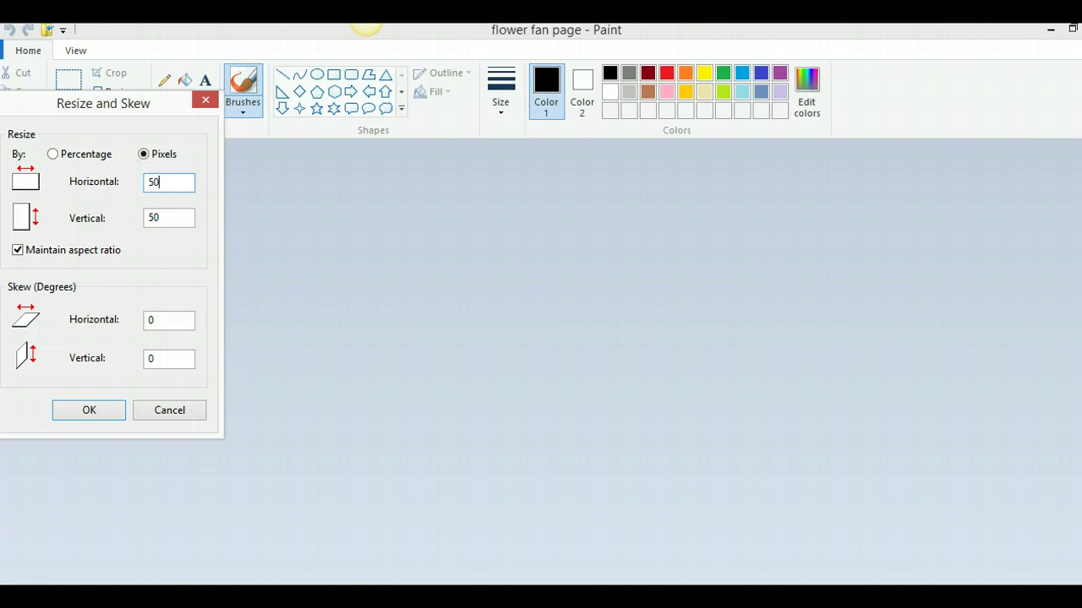
{"action": "key", "text": "Return"}
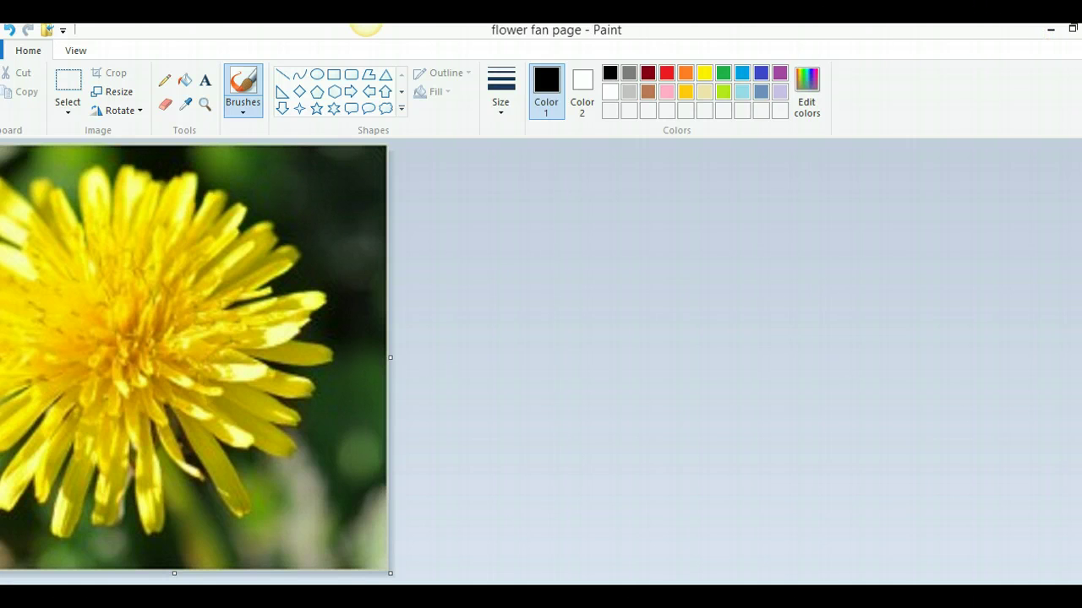
Step: Close Paint, saving the changes to flower fan page.jpg
{"action": "left_click", "coordinate": [1072, 28]}
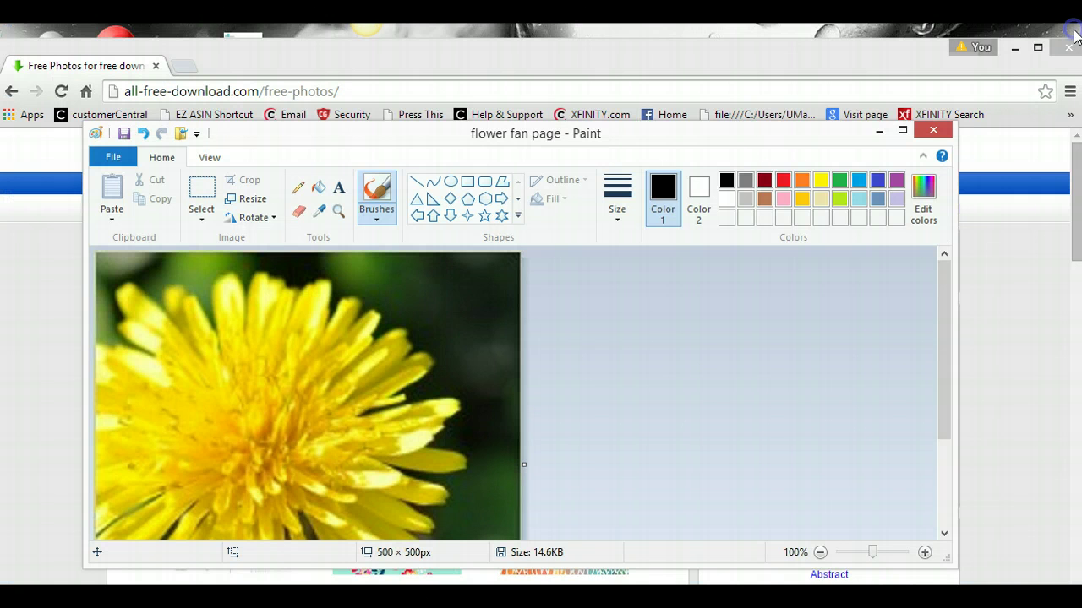
{"action": "left_click", "coordinate": [935, 133]}
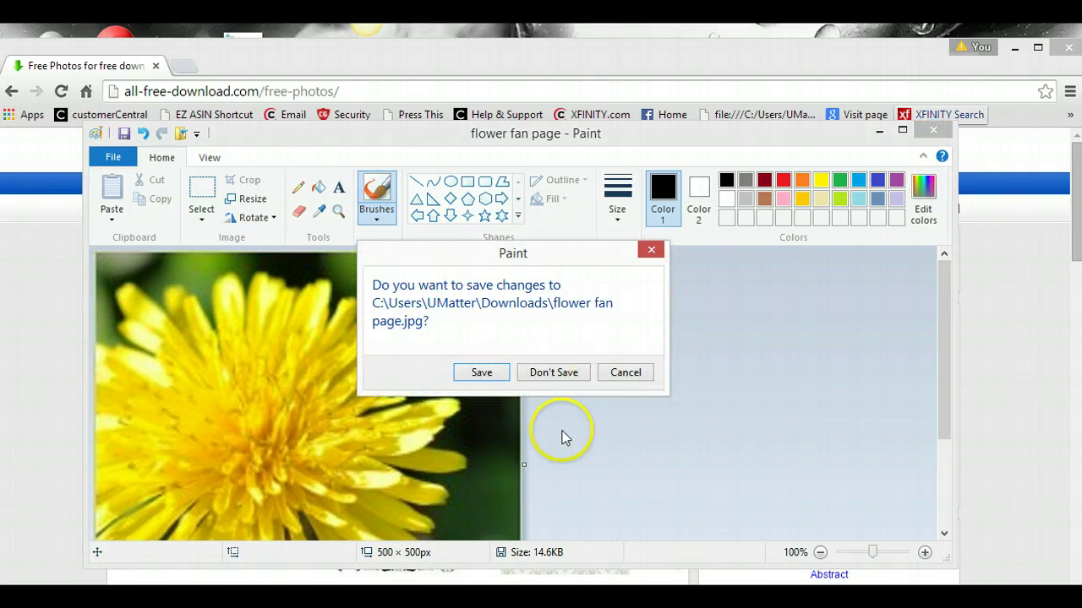
{"action": "left_click", "coordinate": [486, 365]}
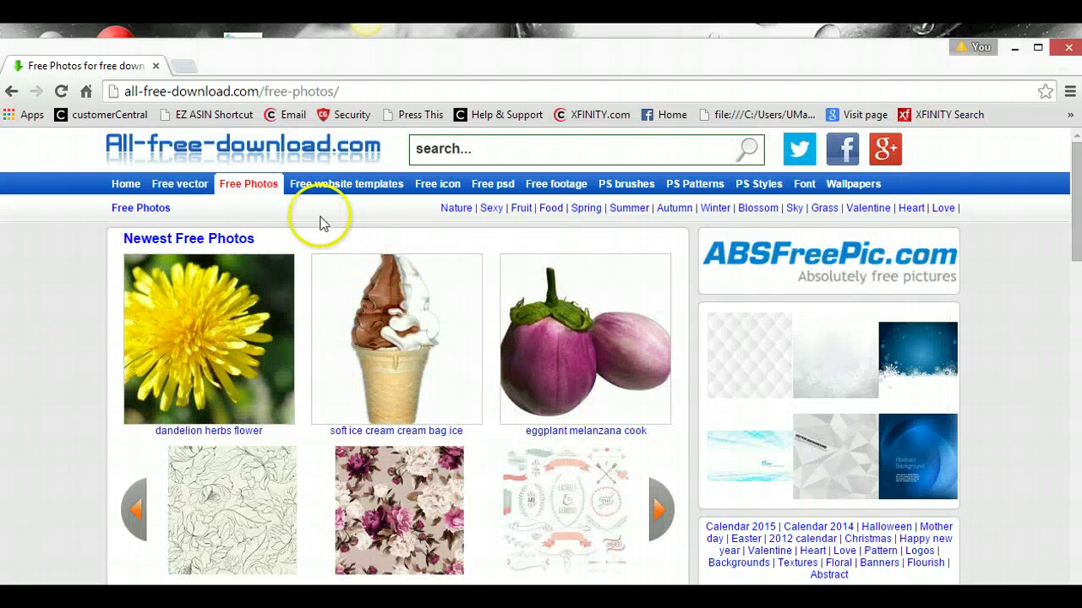
Step: Open Facebook's News Feed in a new tab and show the account dropdown menu
{"action": "left_click", "coordinate": [189, 71]}
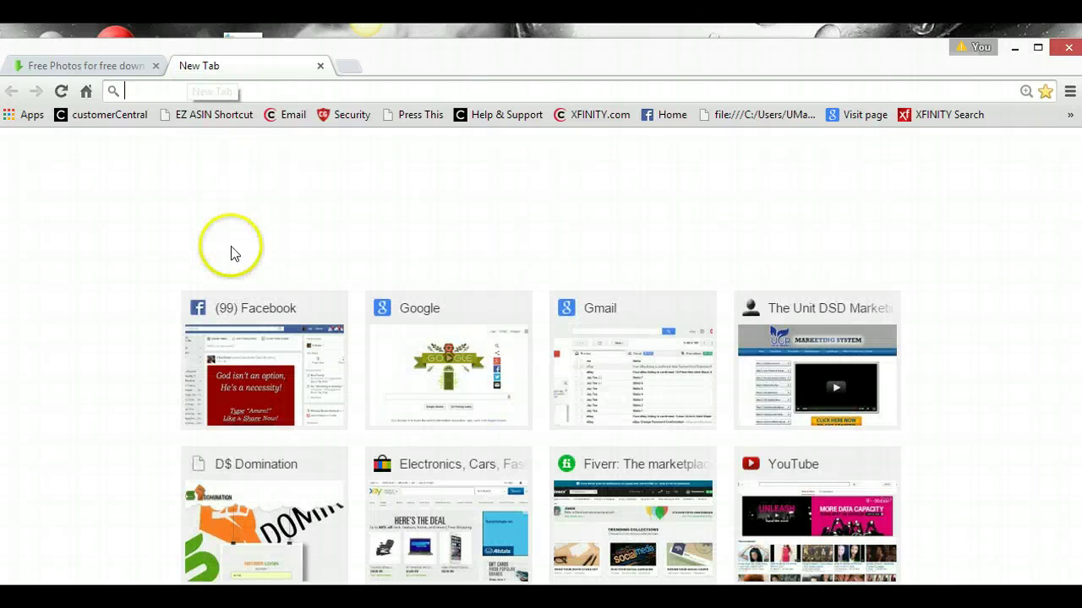
{"action": "left_click", "coordinate": [243, 327]}
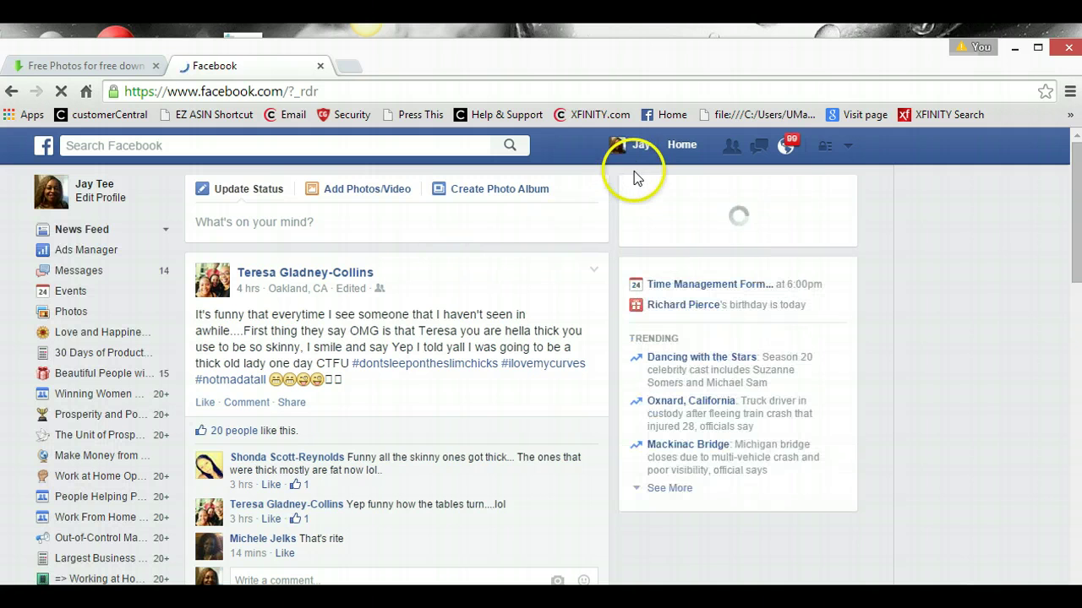
{"action": "left_click", "coordinate": [845, 146]}
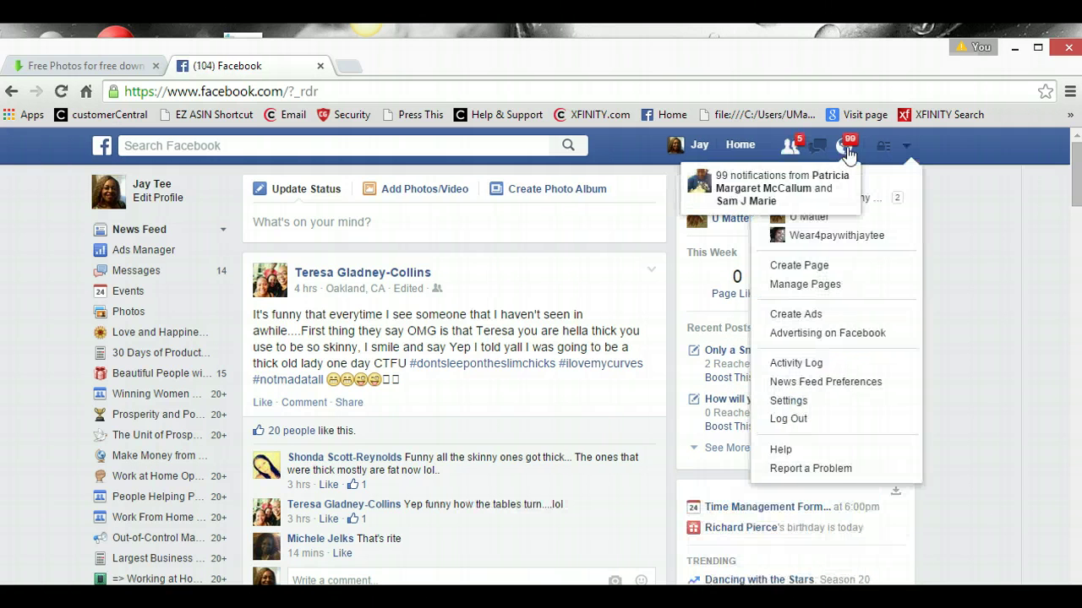
{"action": "left_click", "coordinate": [936, 146]}
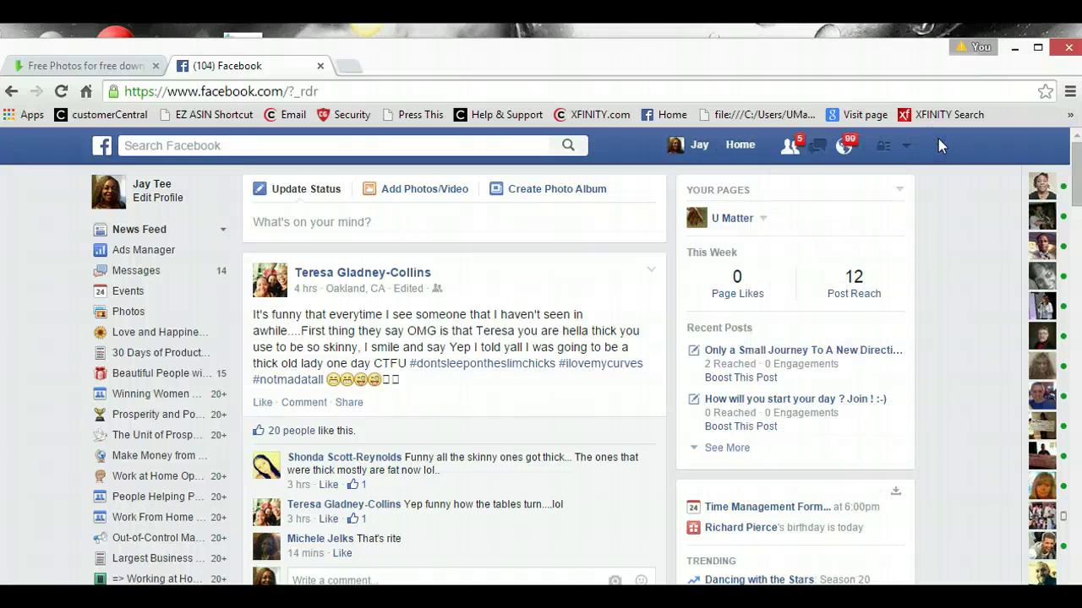
{"action": "key", "text": "super+c"}
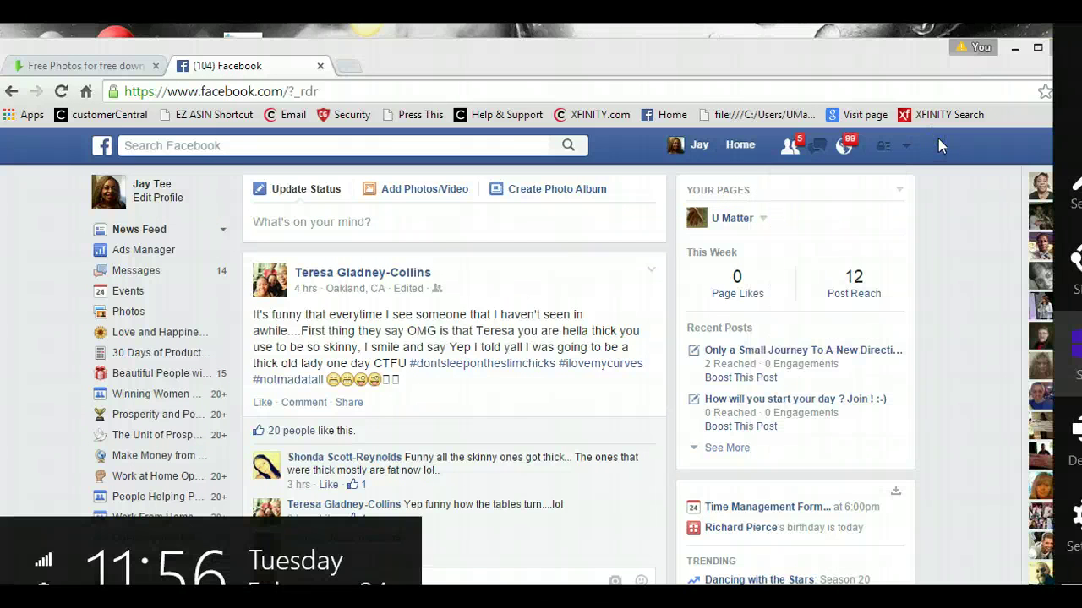
{"action": "key", "text": "Escape"}
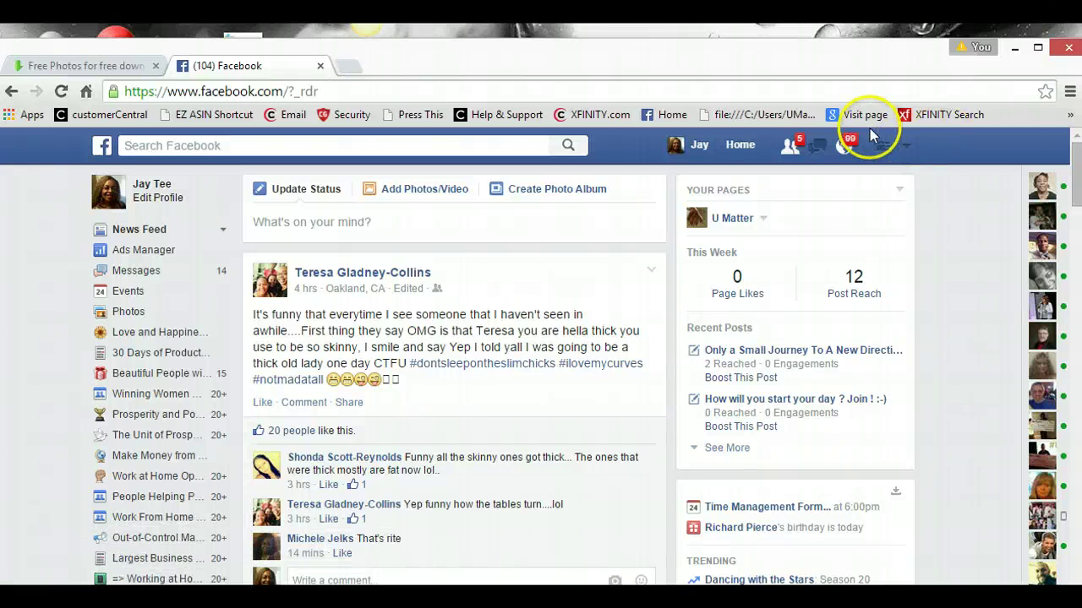
{"action": "left_click", "coordinate": [908, 147]}
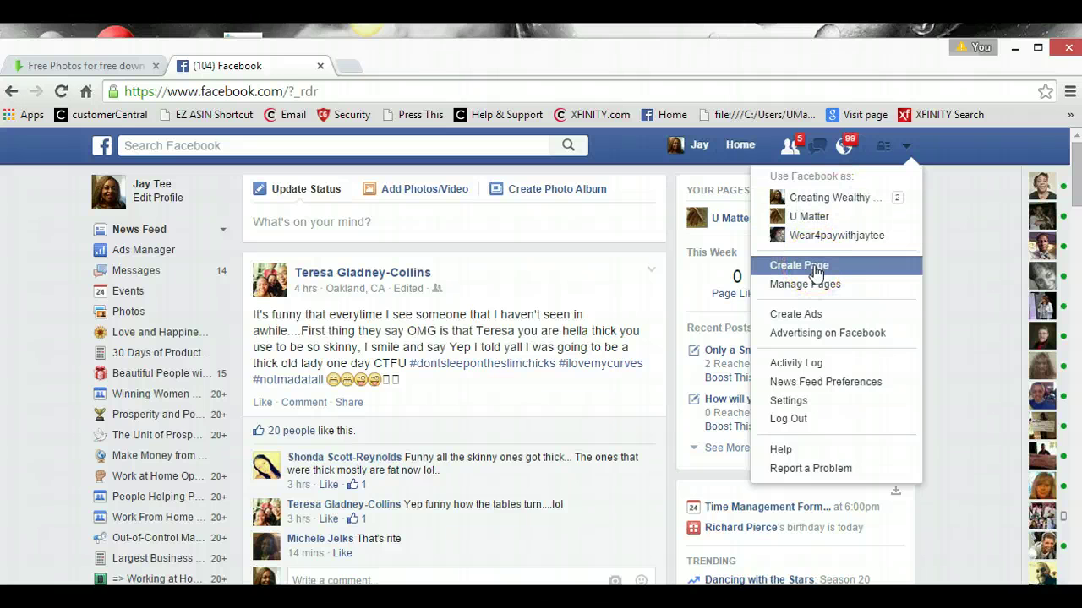
Step: Start creating a new Facebook page and choose the Brand or Product page type
{"action": "left_click", "coordinate": [815, 269]}
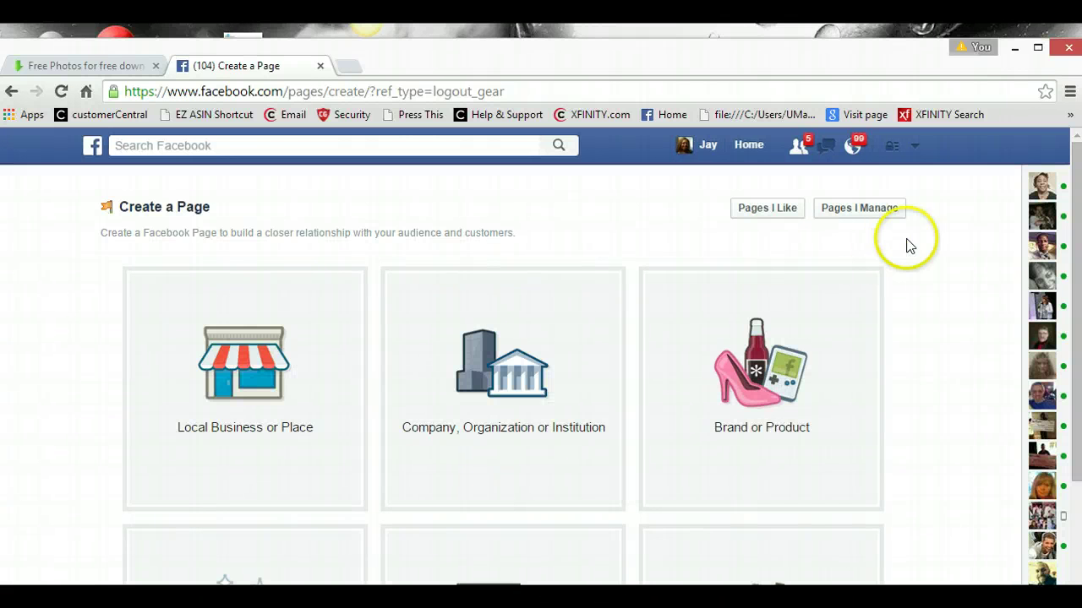
{"action": "left_click", "coordinate": [1076, 189]}
{"action": "left_click_drag", "start_coordinate": [1077, 189], "coordinate": [1067, 318]}
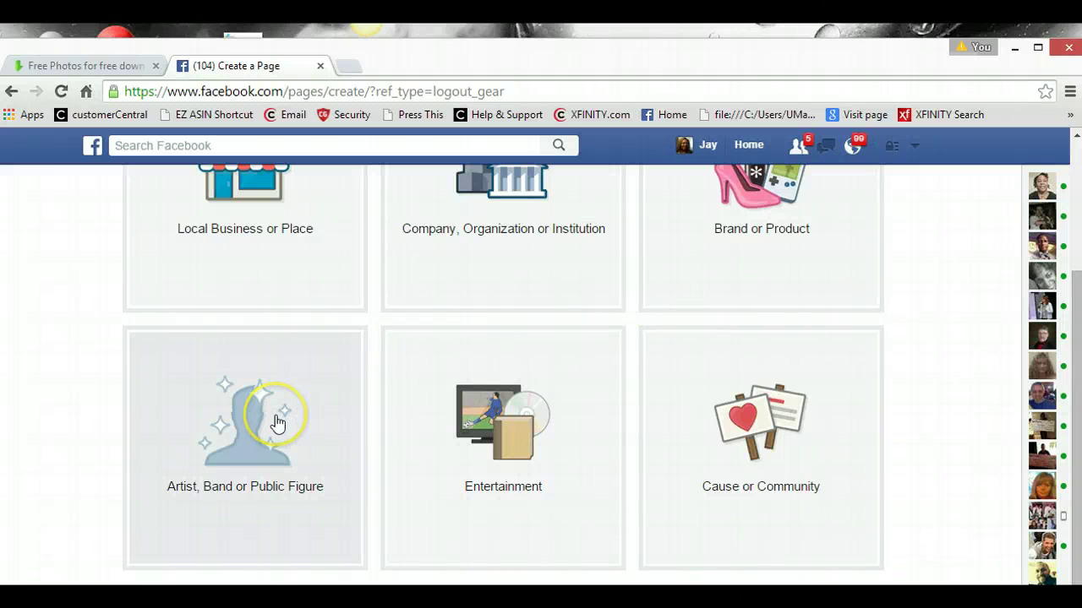
{"action": "left_click", "coordinate": [277, 423]}
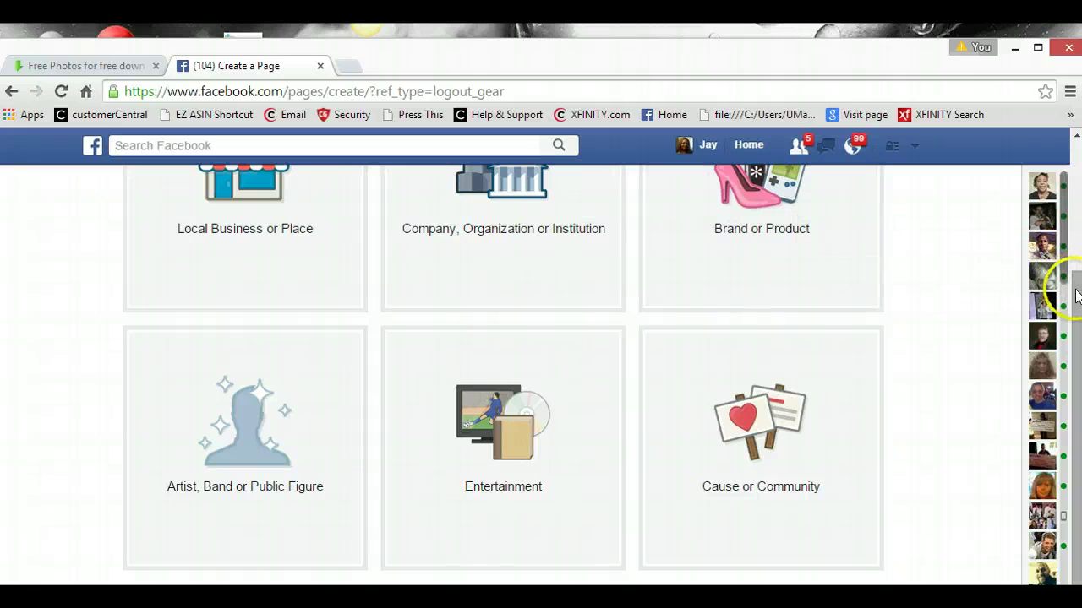
{"action": "left_click_drag", "start_coordinate": [1066, 254], "coordinate": [1066, 224]}
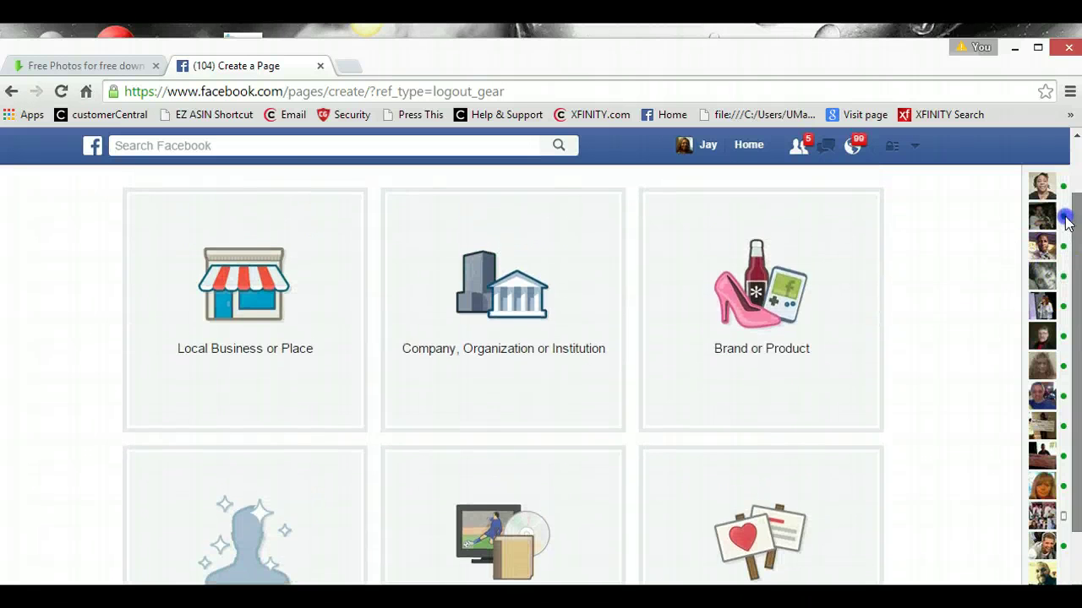
{"action": "mouse_move", "coordinate": [1067, 222]}
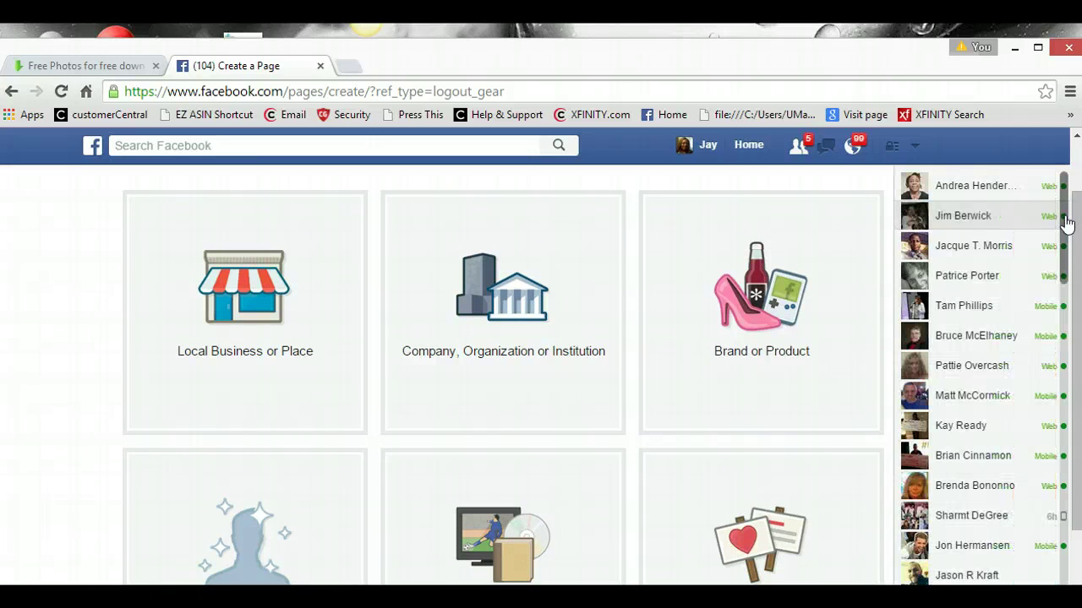
{"action": "left_click", "coordinate": [776, 322]}
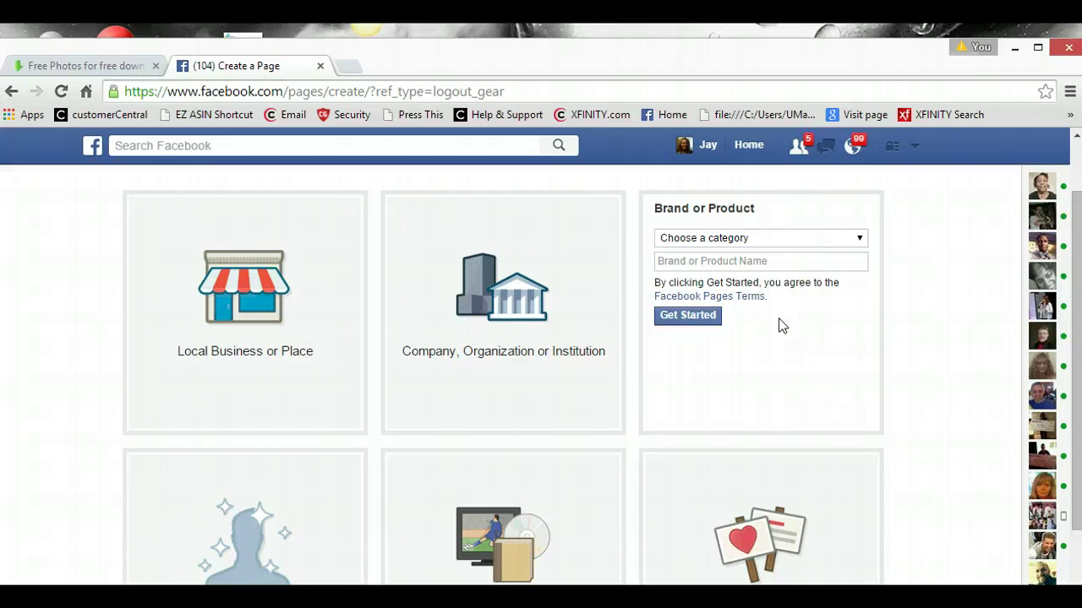
Step: Set the category to Health/Beauty, name the page Umatter, and submit it
{"action": "left_click", "coordinate": [862, 239]}
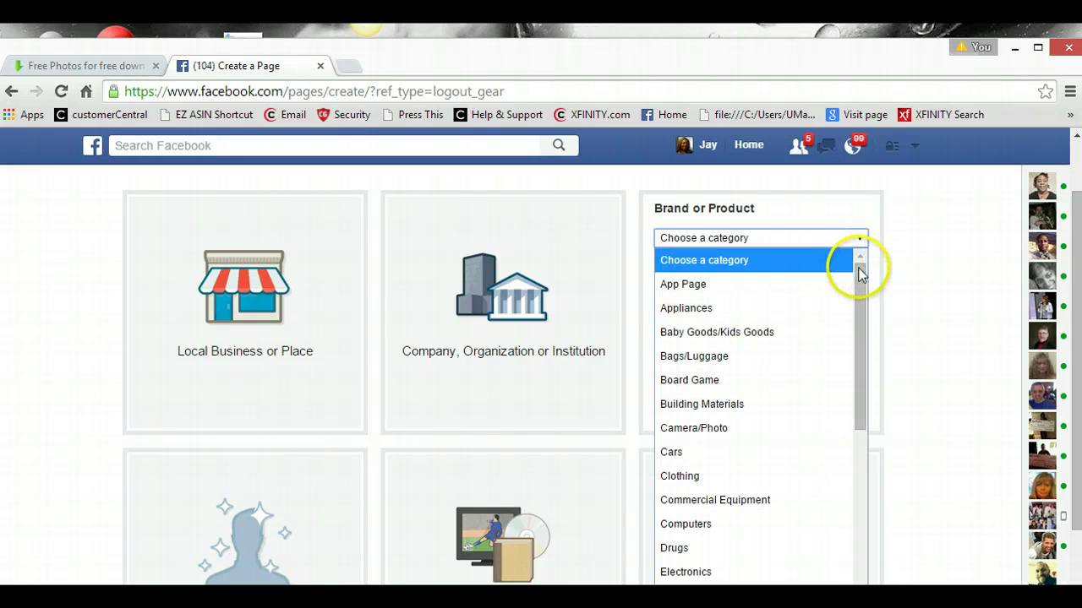
{"action": "left_click_drag", "start_coordinate": [862, 280], "coordinate": [844, 385]}
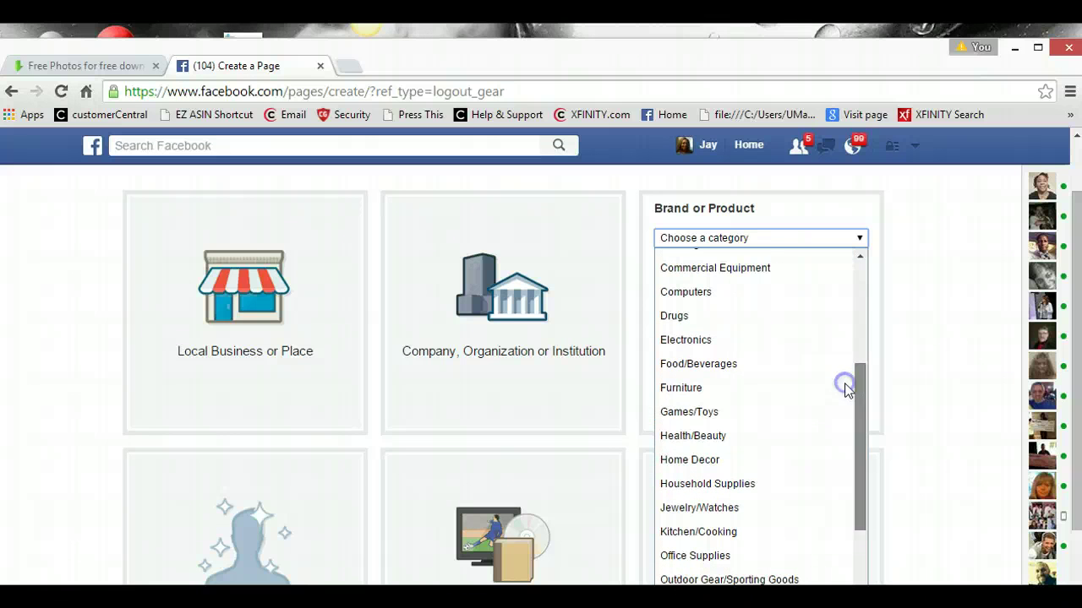
{"action": "left_click", "coordinate": [738, 442]}
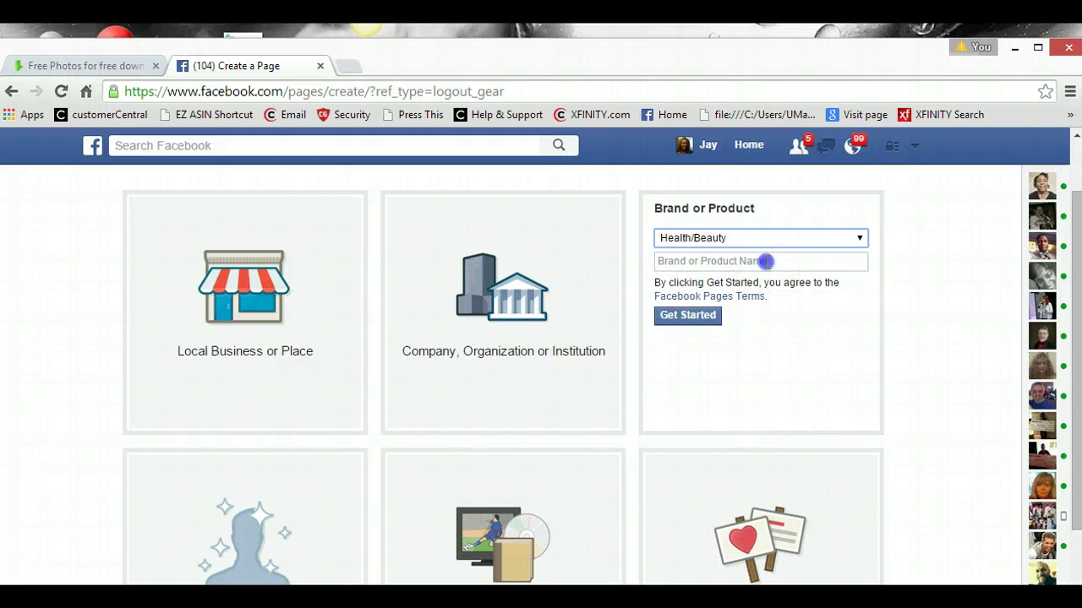
{"action": "left_click", "coordinate": [765, 262]}
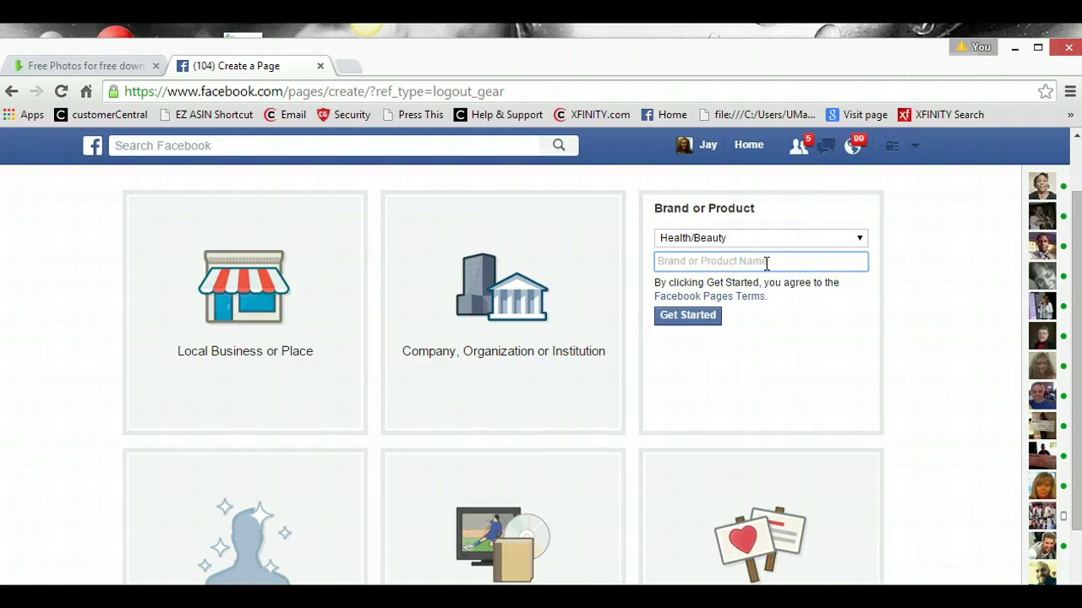
{"action": "type", "text": "Umatter"}
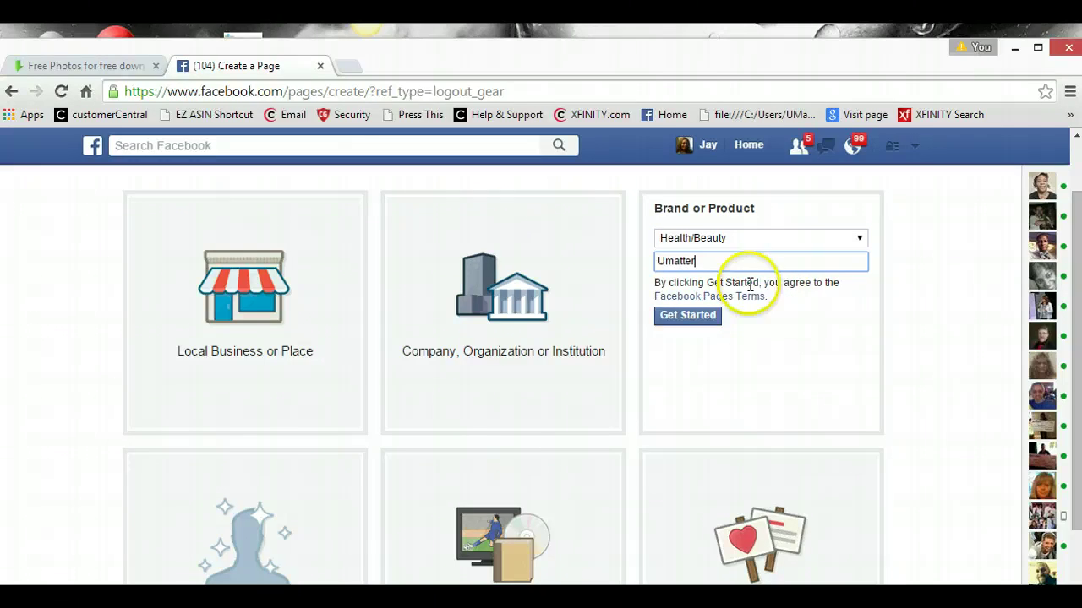
{"action": "left_click", "coordinate": [691, 322]}
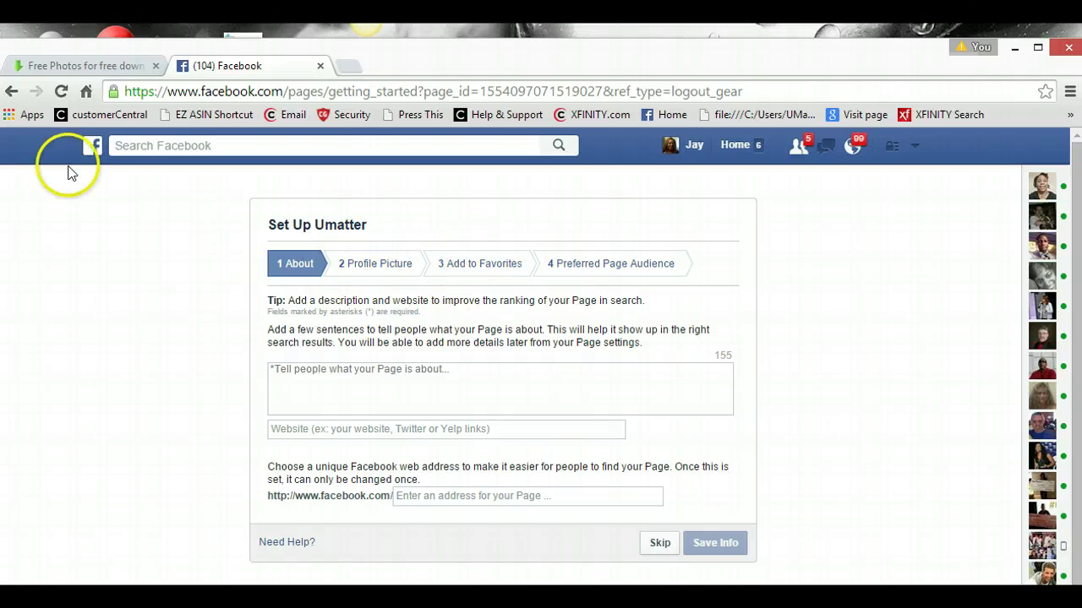
Step: Navigate back through browser history and reopen Facebook from the New Tab page's most-visited tiles
{"action": "left_click", "coordinate": [10, 95]}
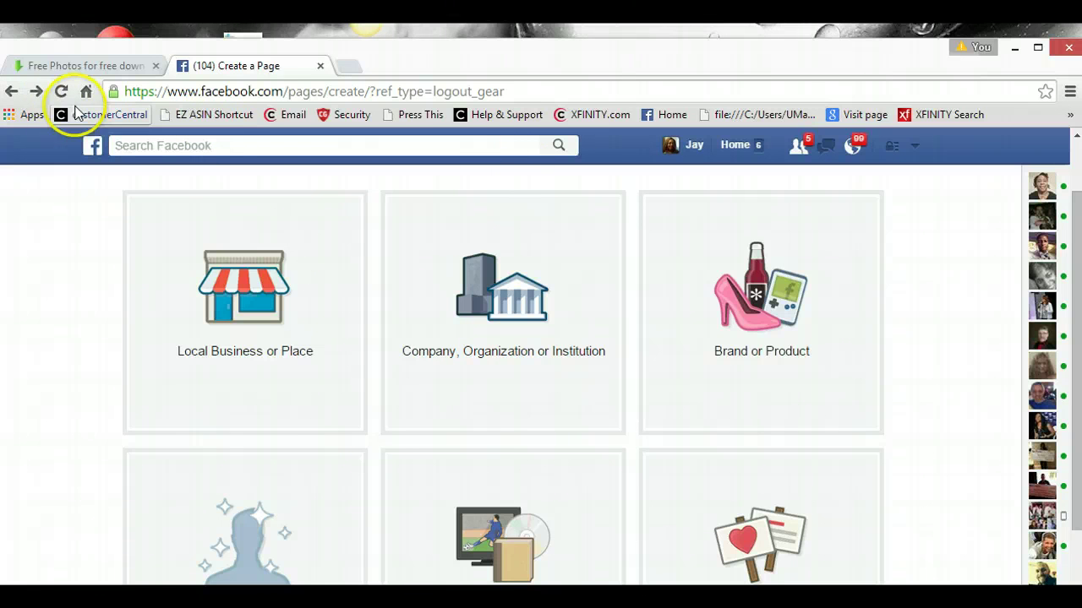
{"action": "left_click", "coordinate": [9, 92]}
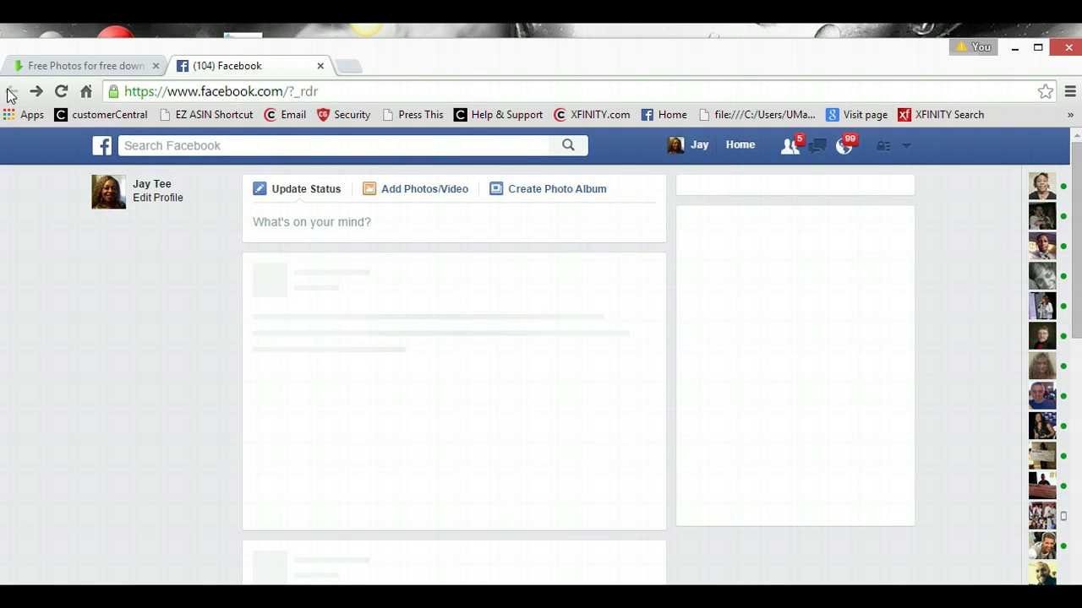
{"action": "key", "text": "alt+Left"}
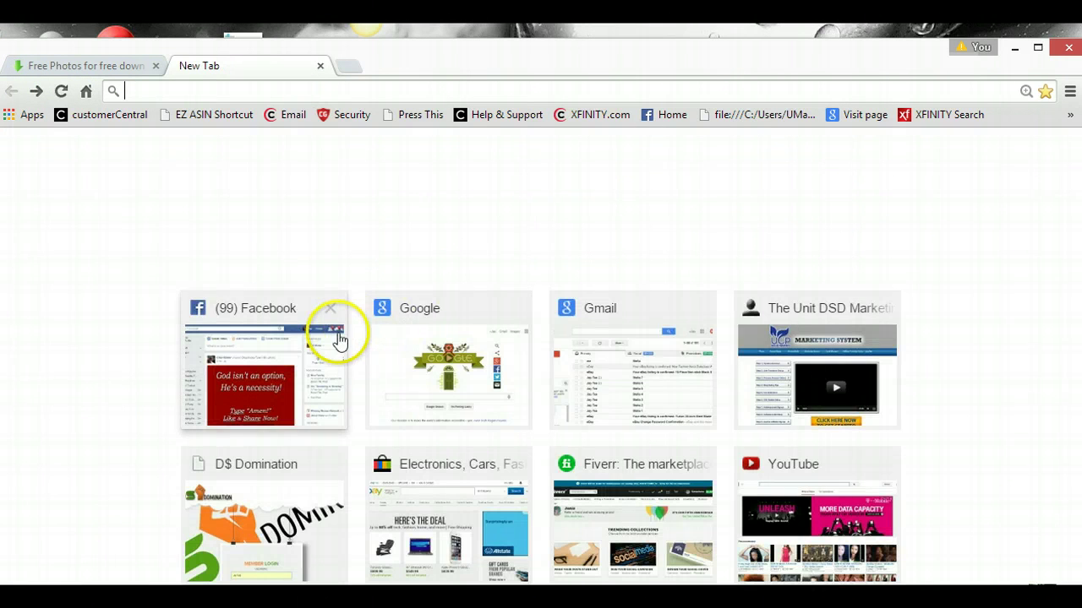
{"action": "left_click", "coordinate": [339, 341]}
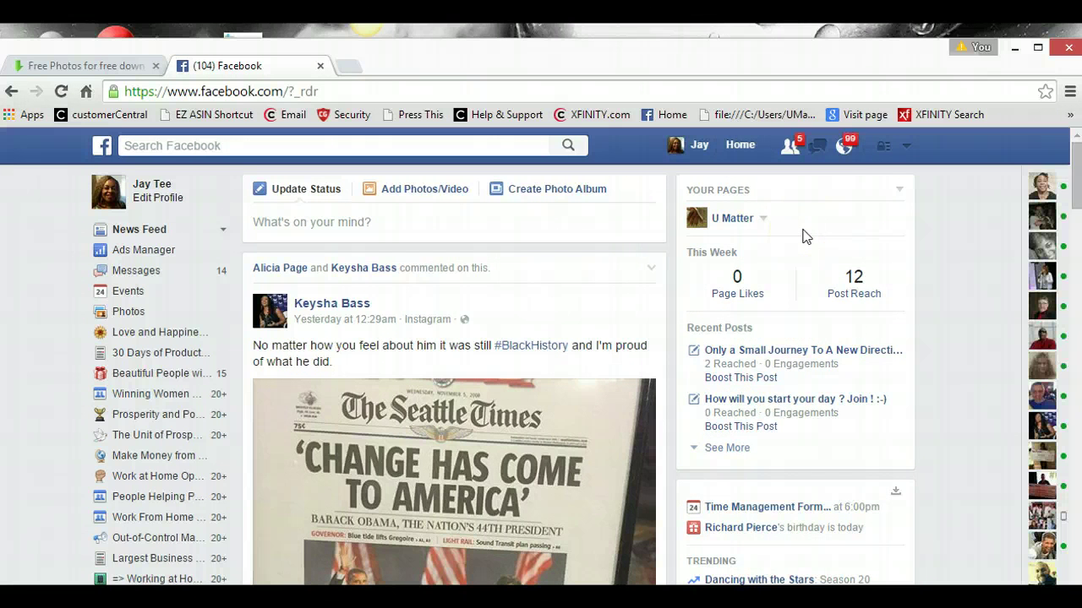
Step: From the account dropdown, use Facebook as the Creating Wealthy Families page
{"action": "left_click", "coordinate": [907, 148]}
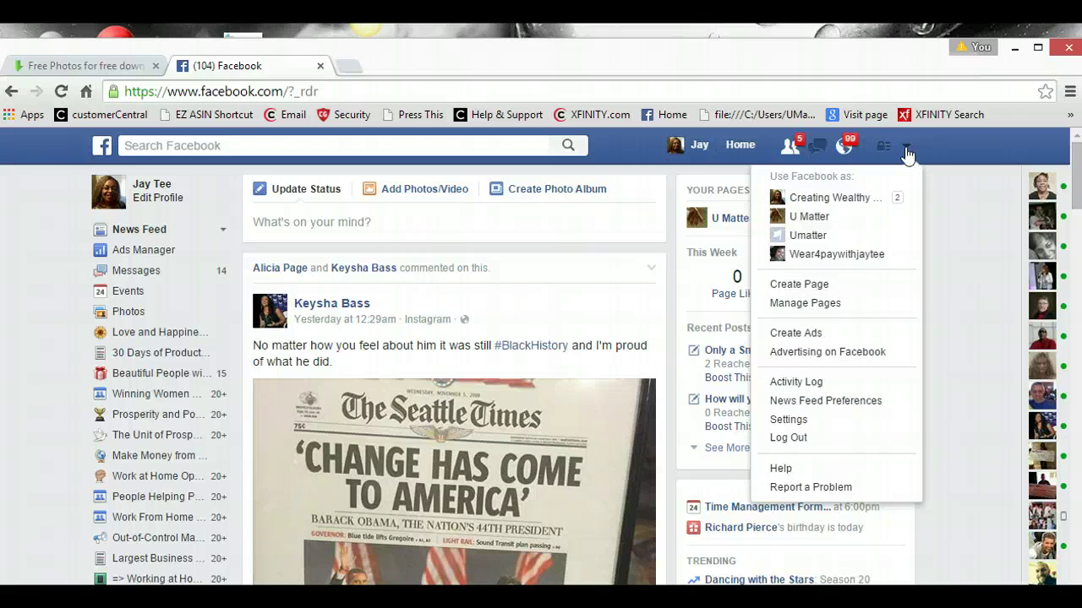
{"action": "left_click", "coordinate": [837, 203]}
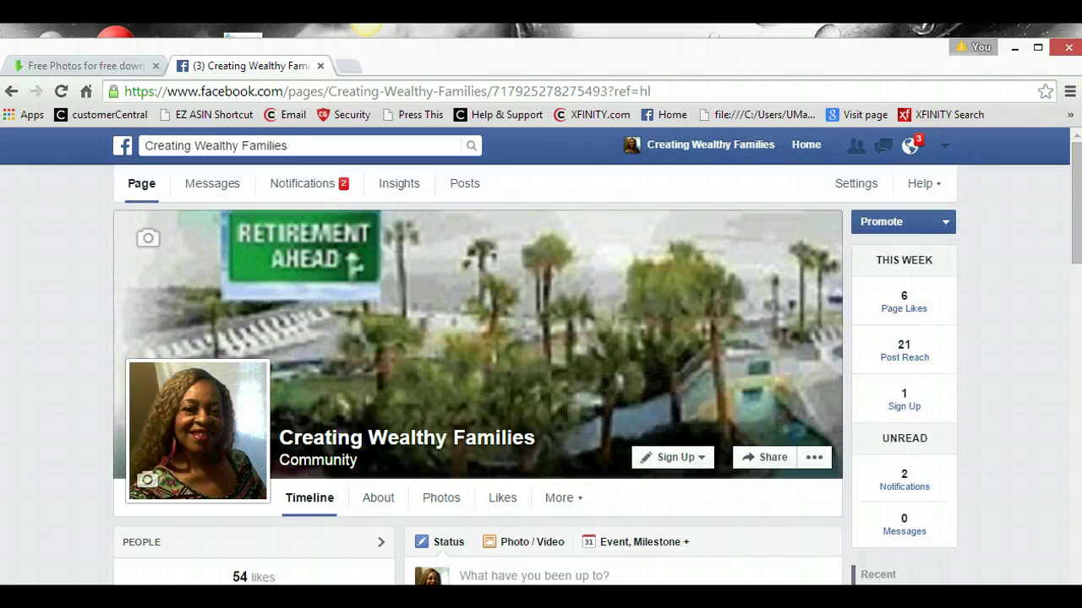
Step: Scroll down the Creating Wealthy Families timeline to the shared eLister Pro link post
{"action": "left_click_drag", "start_coordinate": [1074, 157], "coordinate": [1067, 306]}
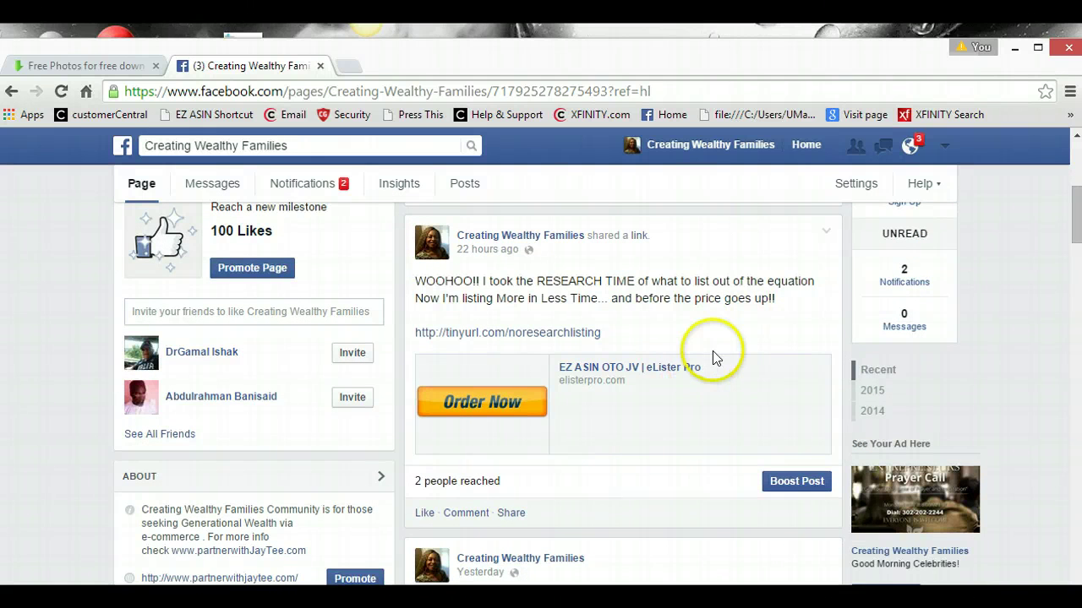